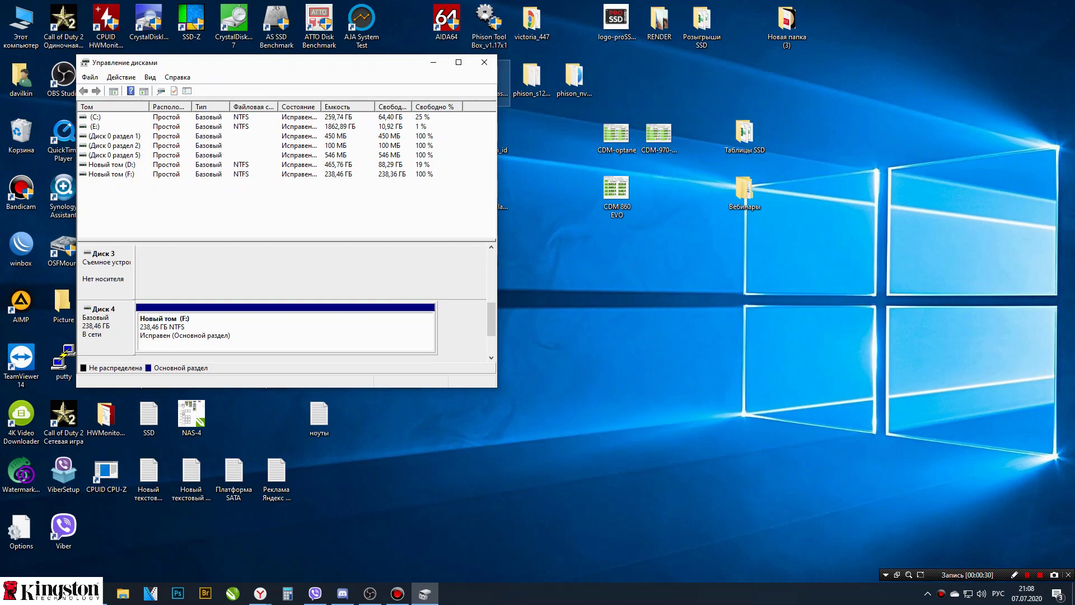
Put Disk Management away, open CrystalDiskInfo, and display the health data of drive F:, moving its window off the desktop centre
{"action": "left_click_drag", "start_coordinate": [322, 64], "coordinate": [284, 67]}
{"action": "left_click", "coordinate": [396, 65]}
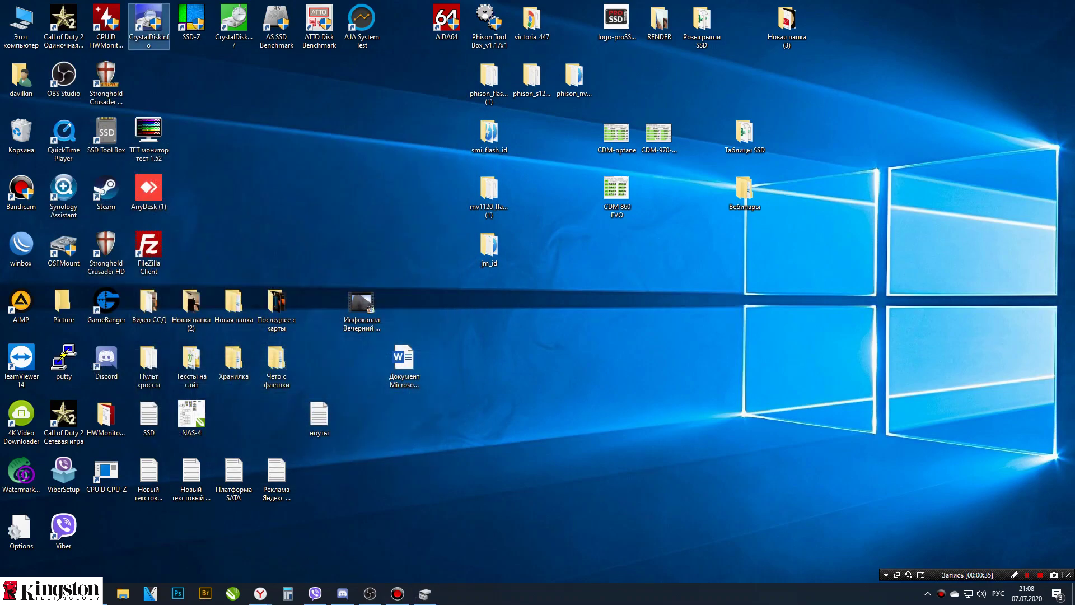
{"action": "double_click", "coordinate": [149, 25]}
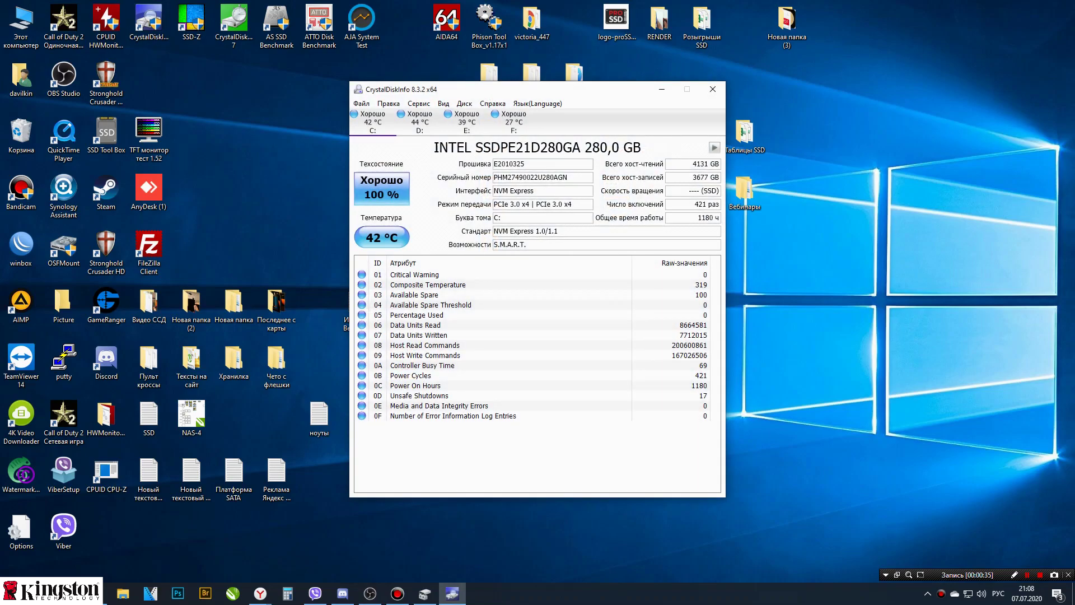
{"action": "left_click", "coordinate": [514, 122]}
{"action": "left_click_drag", "start_coordinate": [577, 95], "coordinate": [271, 70]}
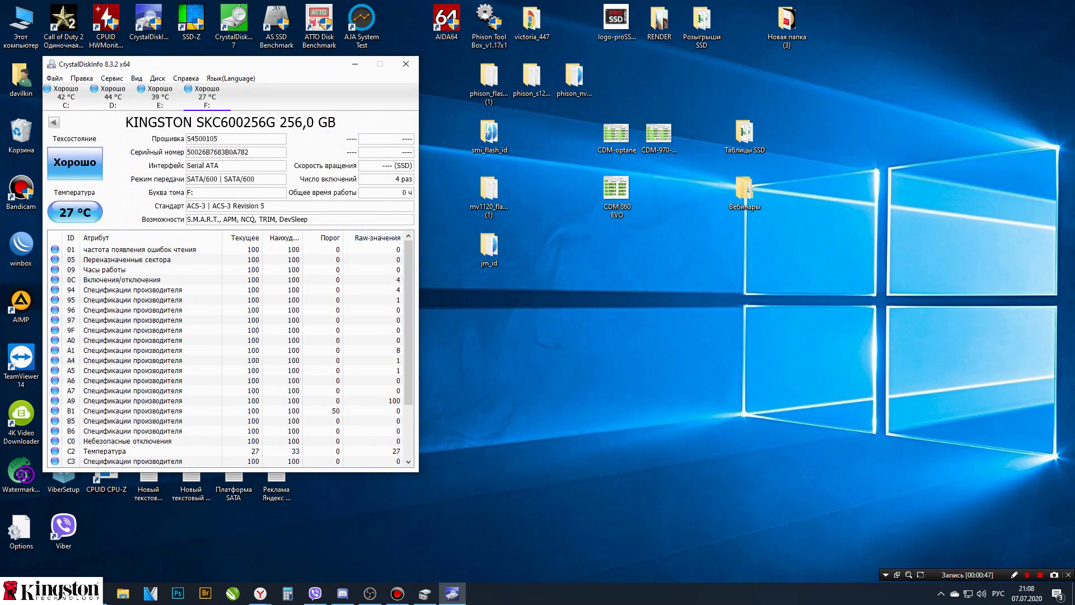
Examine the total host writes (F1) and total host reads (F2) attributes in the Kingston drive's S.M.A.R.T. list
{"action": "scroll", "coordinate": [230, 353], "scroll_direction": "down", "scroll_amount": 3}
{"action": "left_click", "coordinate": [224, 440]}
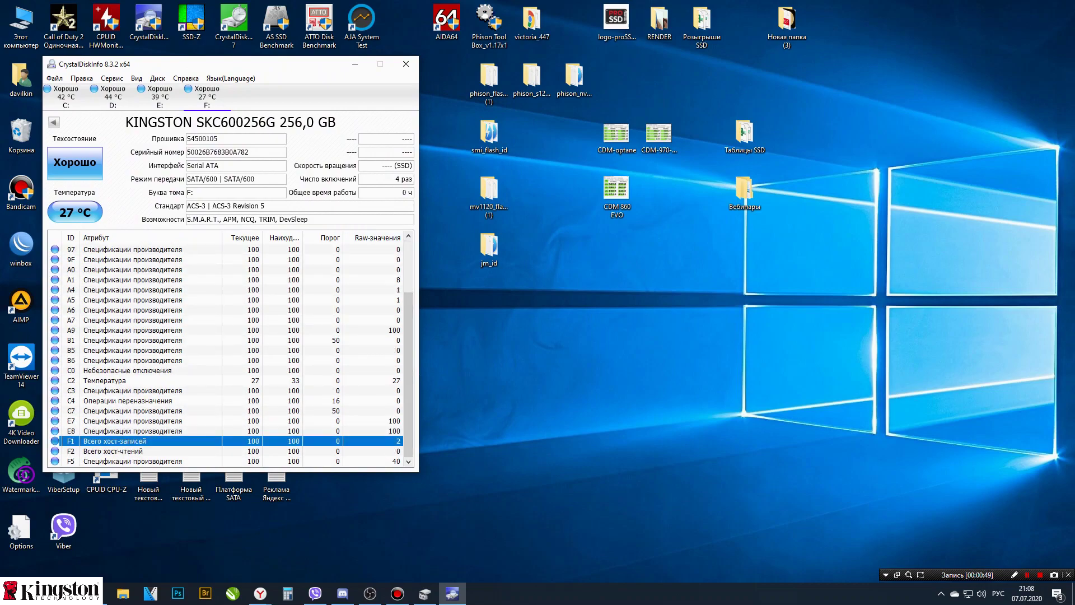
{"action": "left_click", "coordinate": [224, 451]}
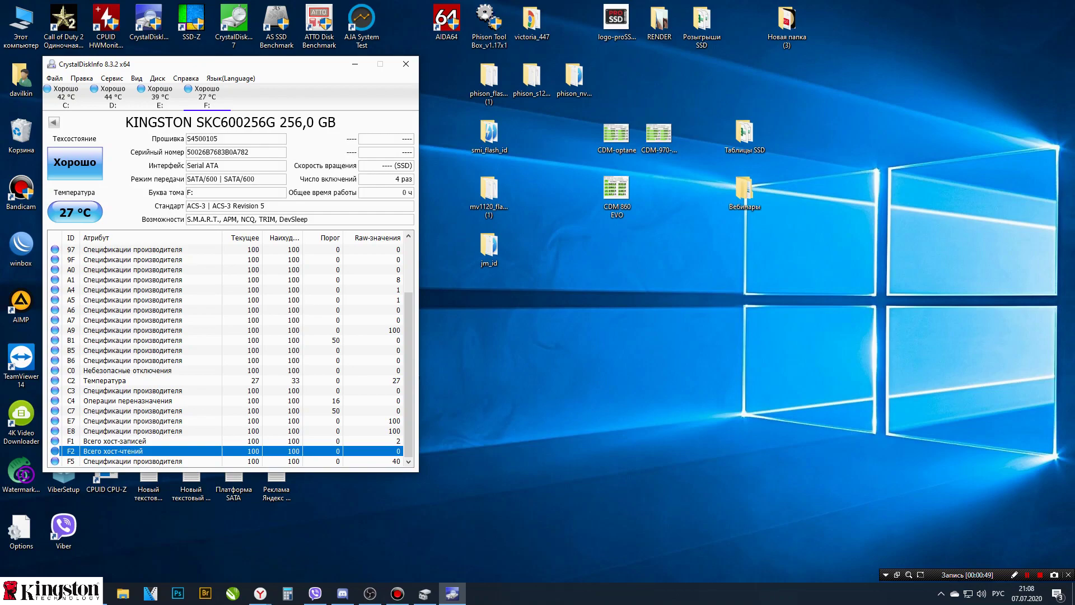
{"action": "left_click", "coordinate": [224, 441]}
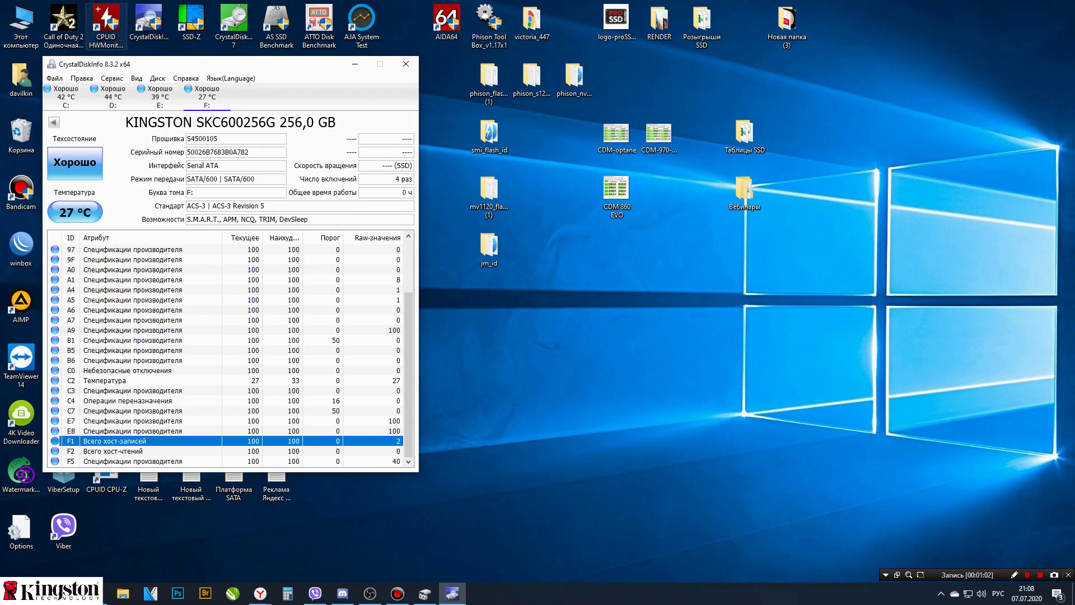
Open CPUID HWMonitor PRO and place its window over the lower part of CrystalDiskInfo, with the Kingston temperature readings in view
{"action": "double_click", "coordinate": [106, 23]}
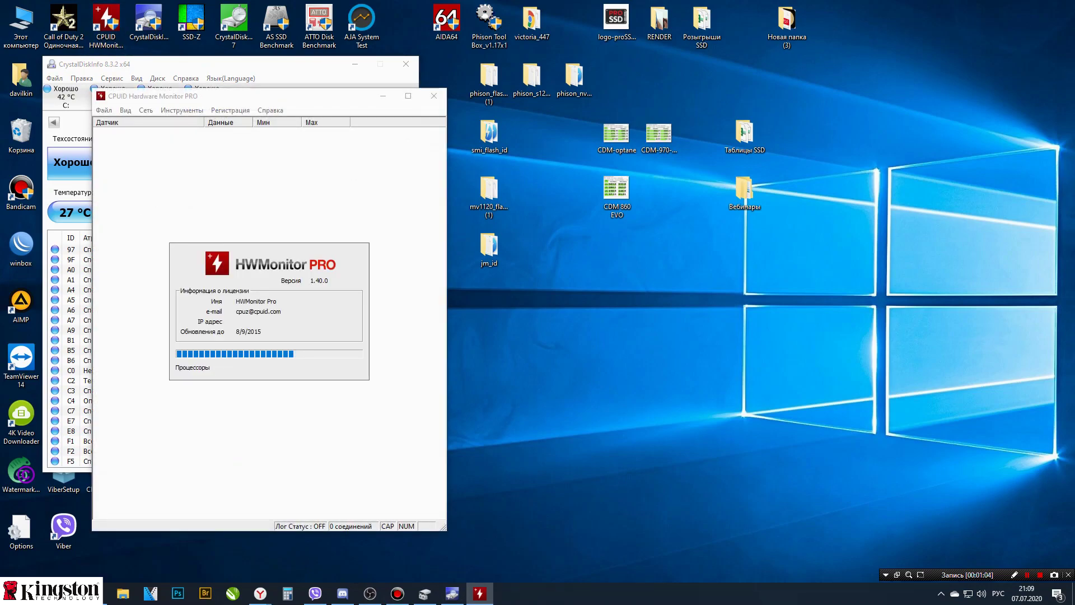
{"action": "scroll", "coordinate": [269, 324], "scroll_direction": "down", "scroll_amount": 4}
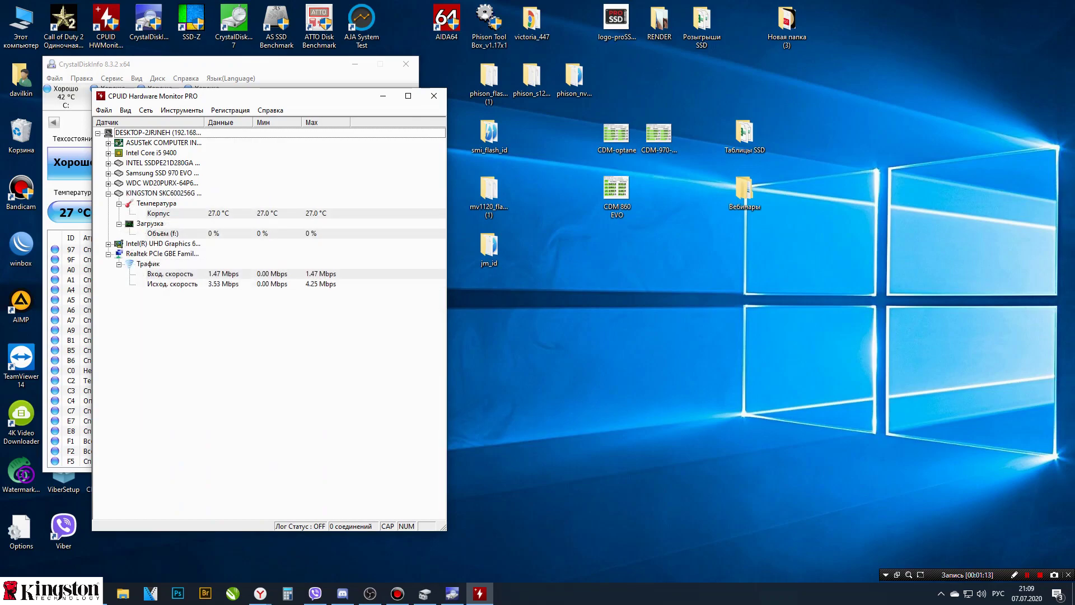
{"action": "left_click_drag", "start_coordinate": [291, 104], "coordinate": [242, 417]}
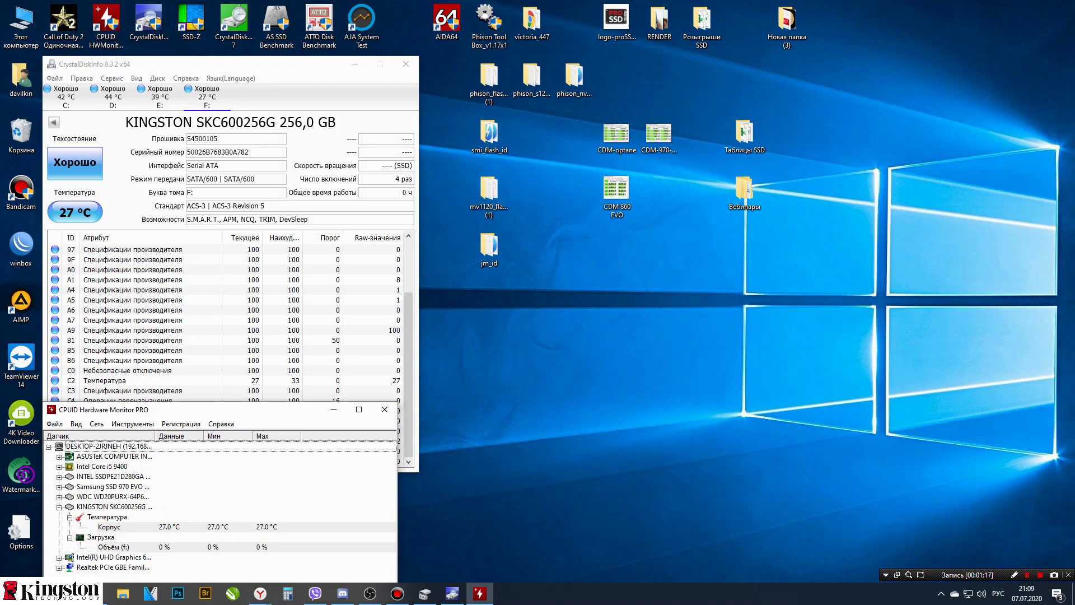
Open SSD-Z to show the device details of the KINGSTON SKC600256G, closing the prematurely opened CrystalDiskMark first
{"action": "double_click", "coordinate": [233, 22]}
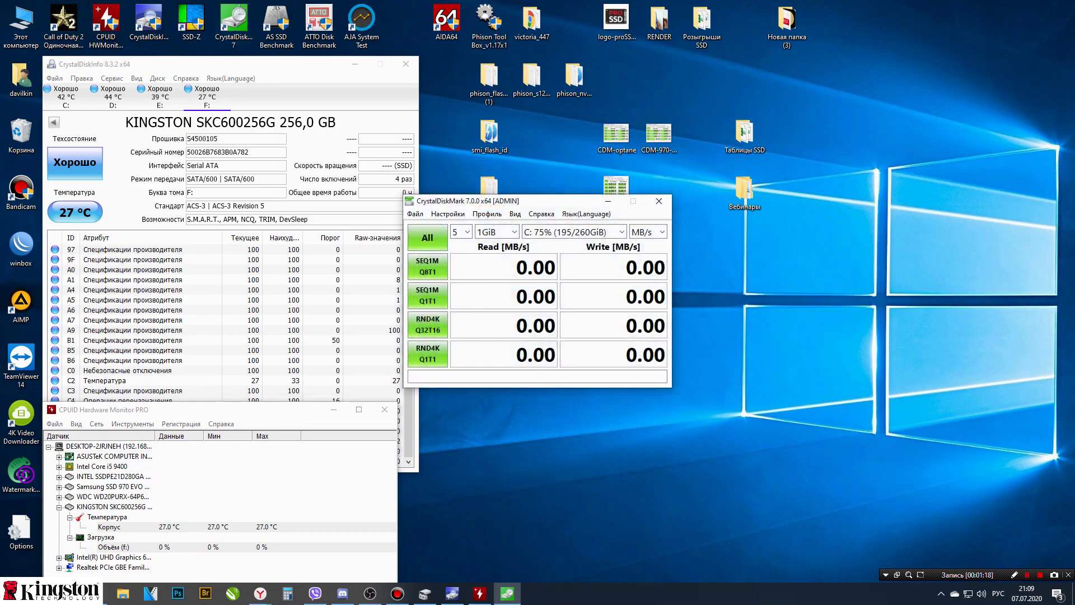
{"action": "key", "text": "alt+F4"}
{"action": "double_click", "coordinate": [192, 23]}
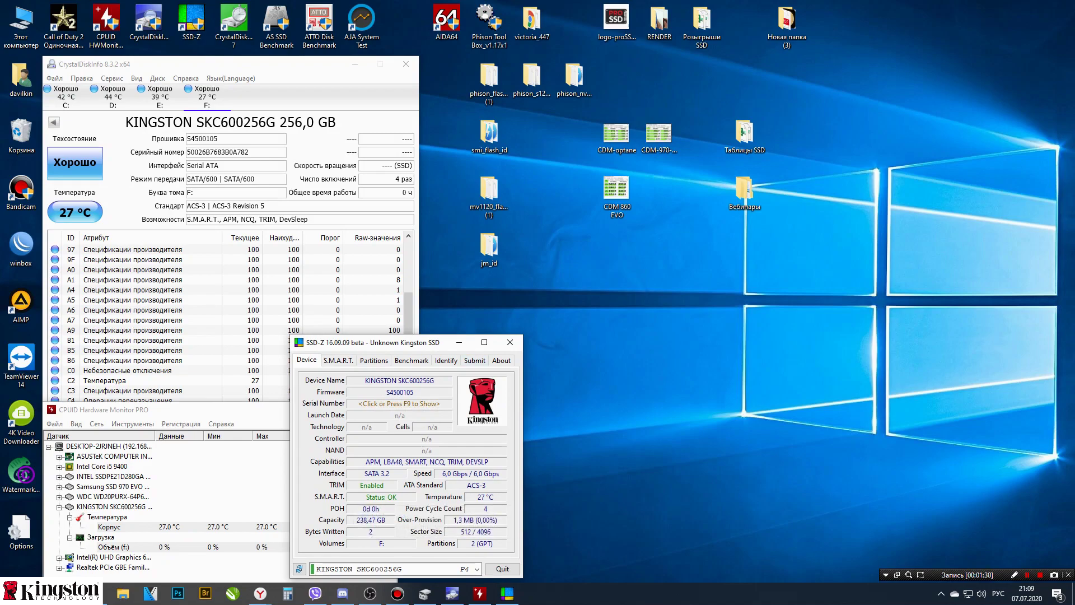
Open CrystalDiskMark, move its window clear of the others, and run all tests on drive F: with 5 passes and 1GiB
{"action": "double_click", "coordinate": [234, 23]}
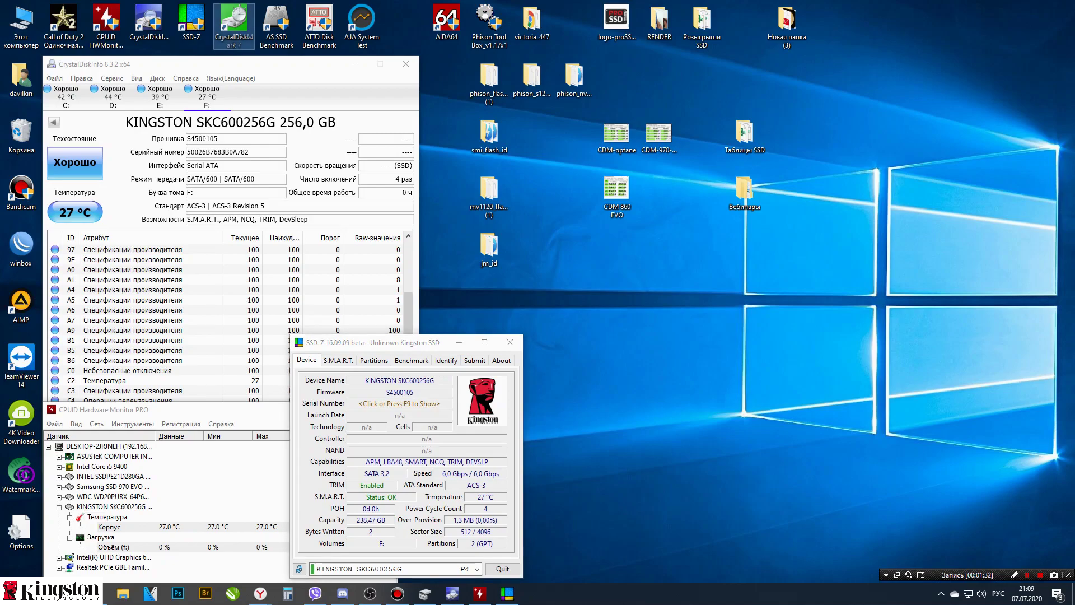
{"action": "left_click_drag", "start_coordinate": [472, 201], "coordinate": [870, 19]}
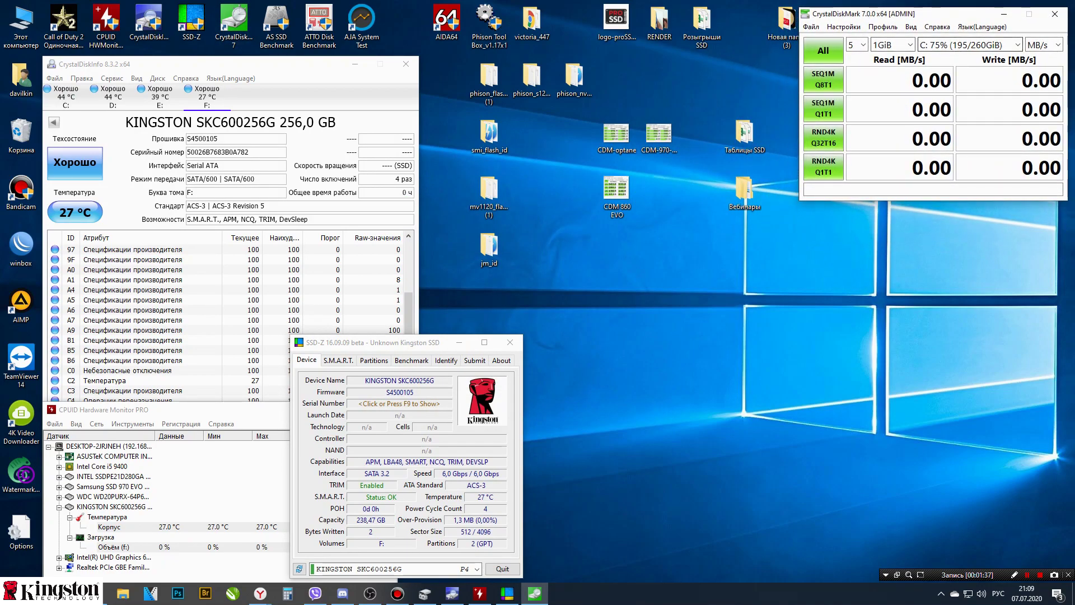
{"action": "left_click", "coordinate": [968, 45]}
{"action": "left_click", "coordinate": [967, 89]}
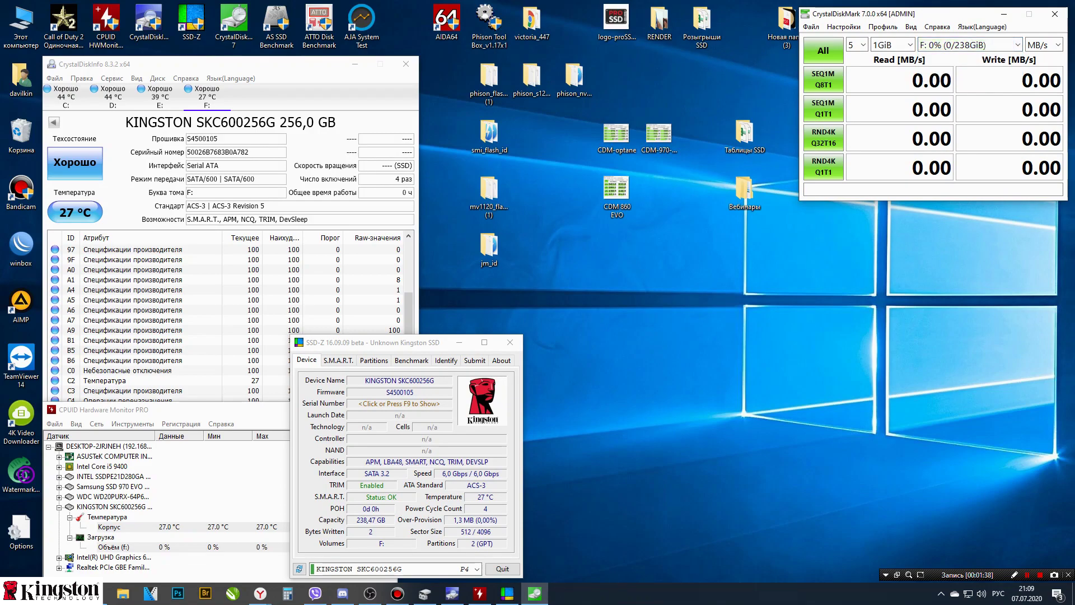
{"action": "left_click", "coordinate": [823, 50]}
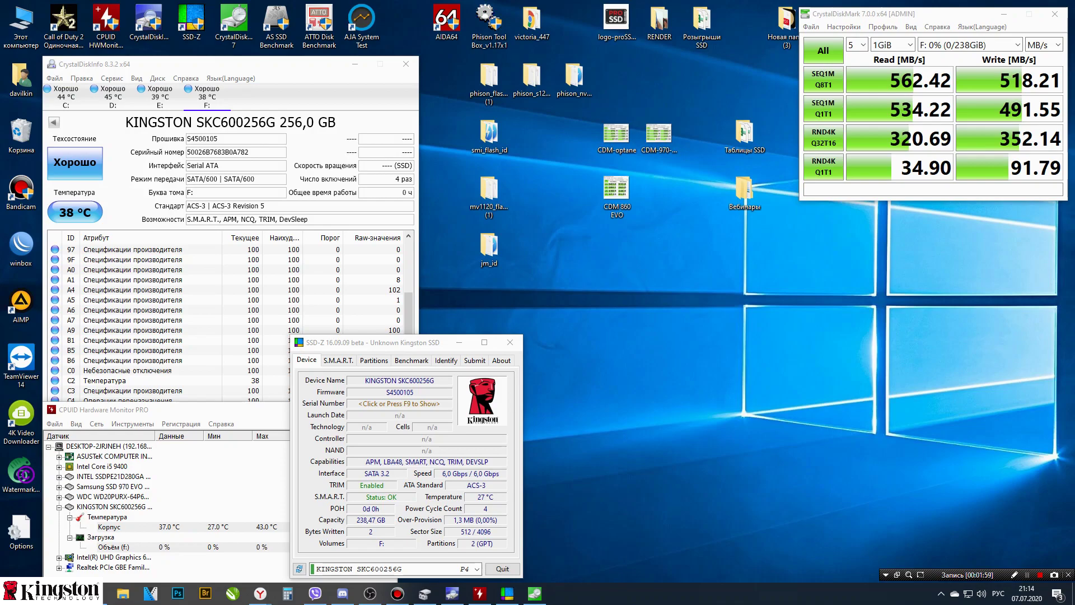
Open AS SSD Benchmark, place it below CrystalDiskMark, and run the full benchmark on F: KINGSTON SKC600256G with 1 GB
{"action": "double_click", "coordinate": [276, 25]}
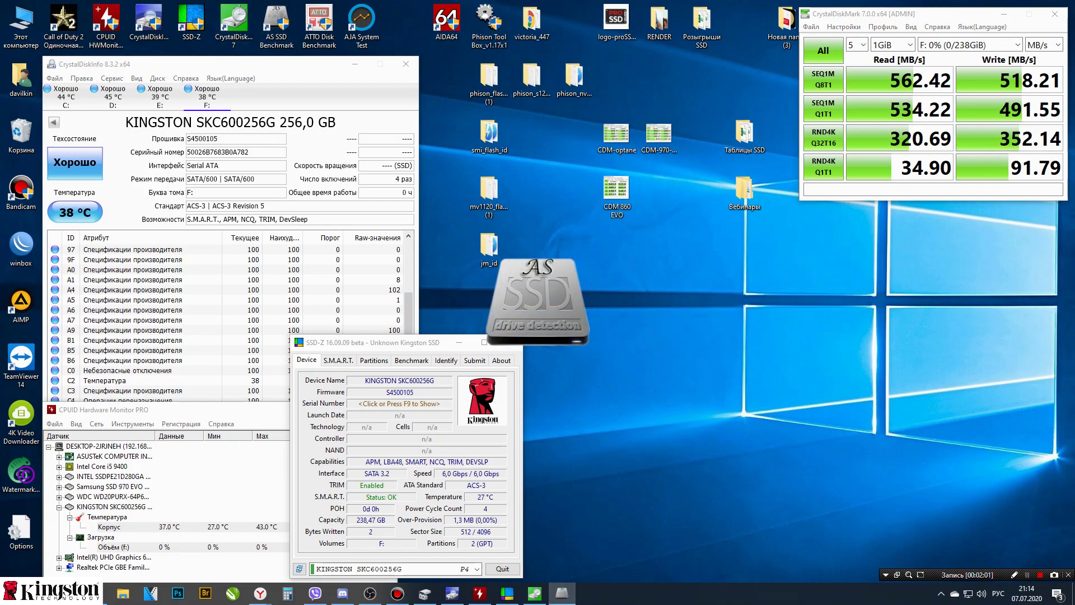
{"action": "left_click_drag", "start_coordinate": [232, 78], "coordinate": [951, 219]}
{"action": "left_click", "coordinate": [857, 241]}
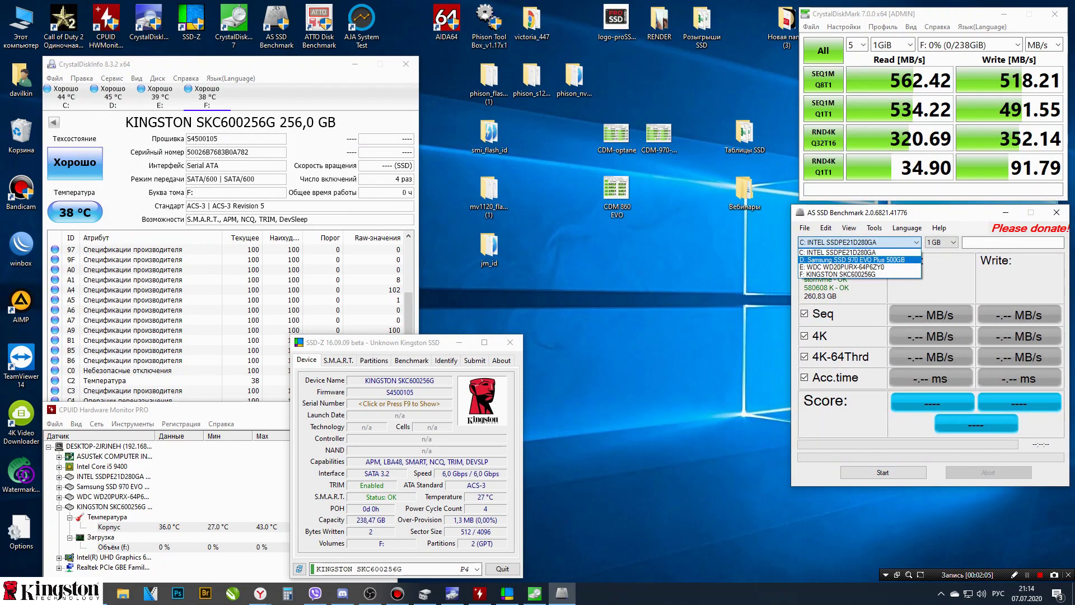
{"action": "left_click", "coordinate": [840, 274]}
{"action": "left_click", "coordinate": [882, 472]}
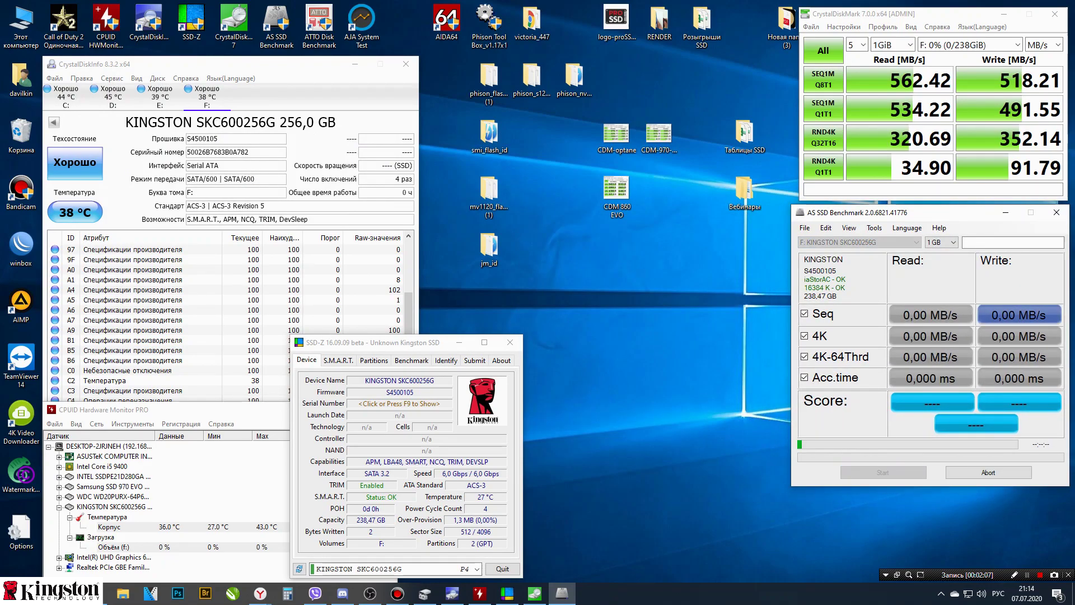
{"action": "key", "text": "shift+F12"}
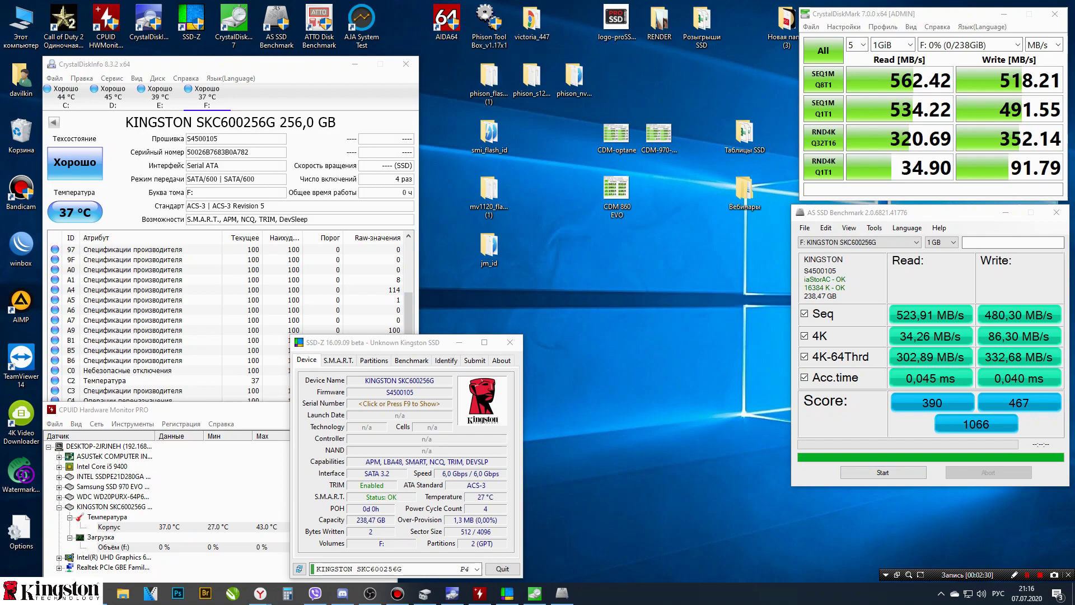
Open the AS SSD Copy-Benchmark for the Kingston drive and place its window beside the main AS SSD results
{"action": "left_click", "coordinate": [874, 227]}
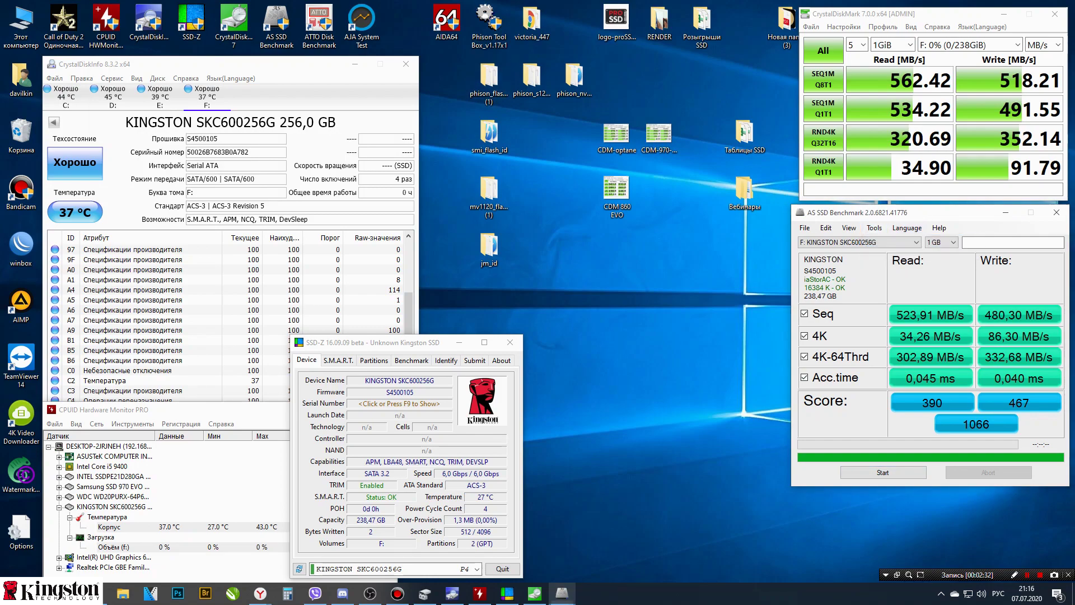
{"action": "left_click", "coordinate": [895, 239]}
{"action": "left_click_drag", "start_coordinate": [273, 102], "coordinate": [706, 388]}
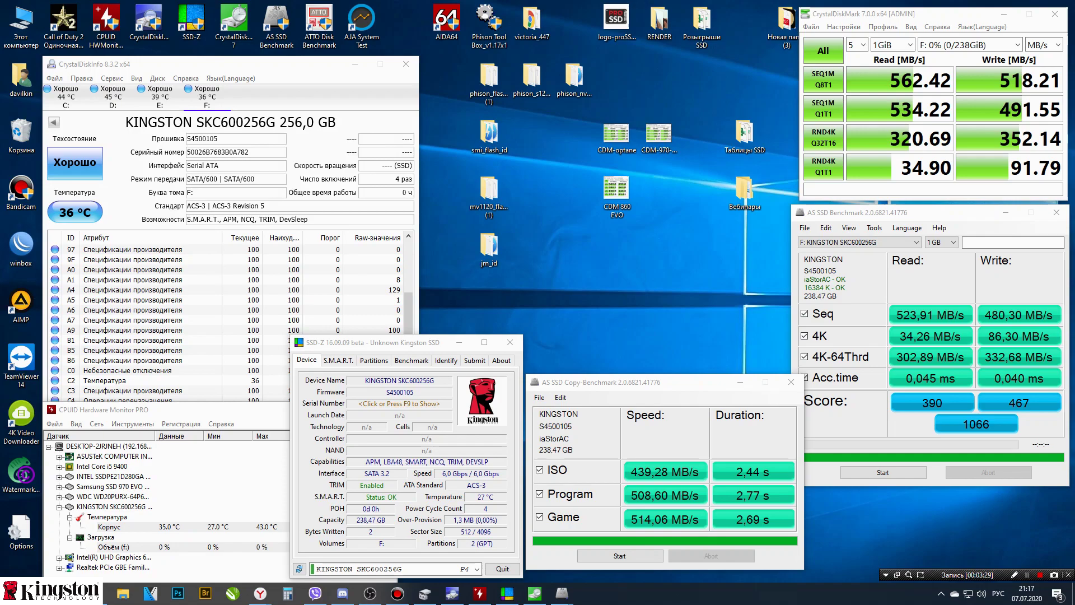
Open ATTO Disk Benchmark, move it into free space, and run it on Новый том (F:) with I/O sizes 512 B to 64 MB
{"action": "double_click", "coordinate": [319, 26]}
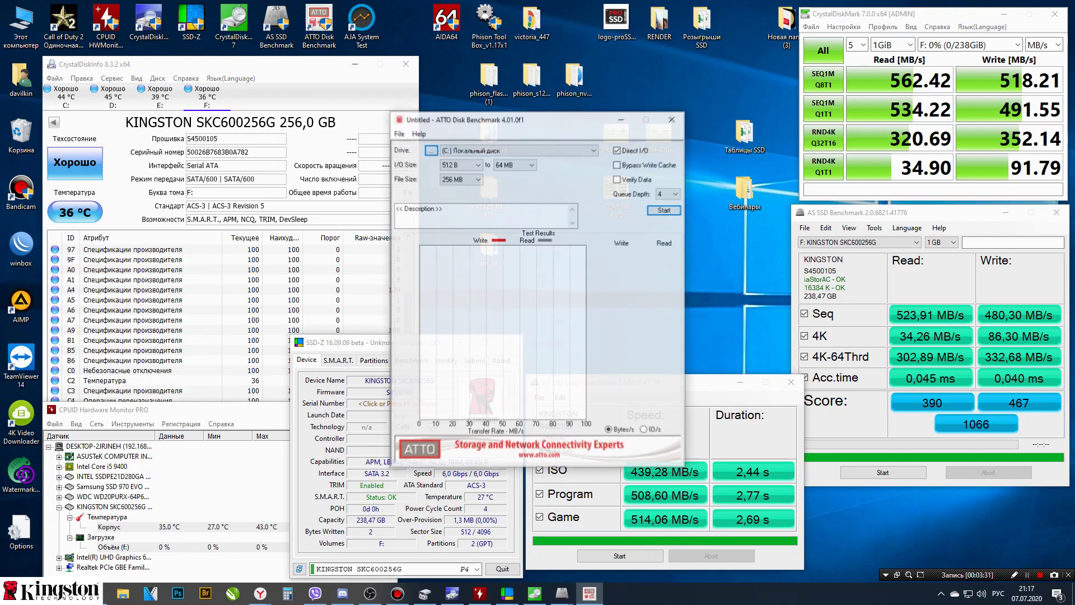
{"action": "left_click_drag", "start_coordinate": [504, 119], "coordinate": [598, 20]}
{"action": "left_click", "coordinate": [687, 50]}
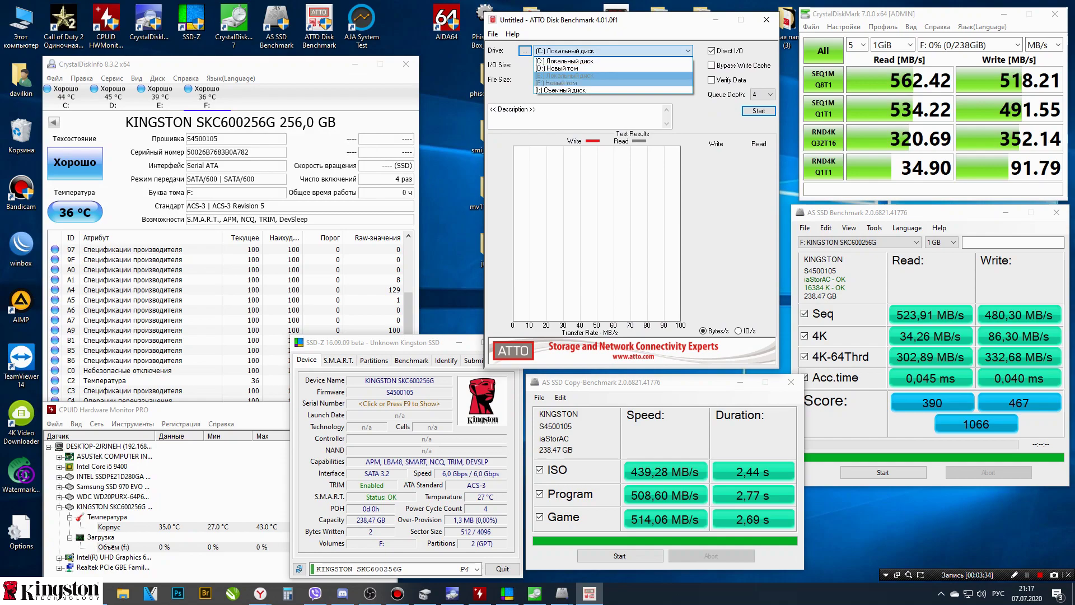
{"action": "left_click", "coordinate": [560, 84]}
{"action": "left_click", "coordinate": [759, 111]}
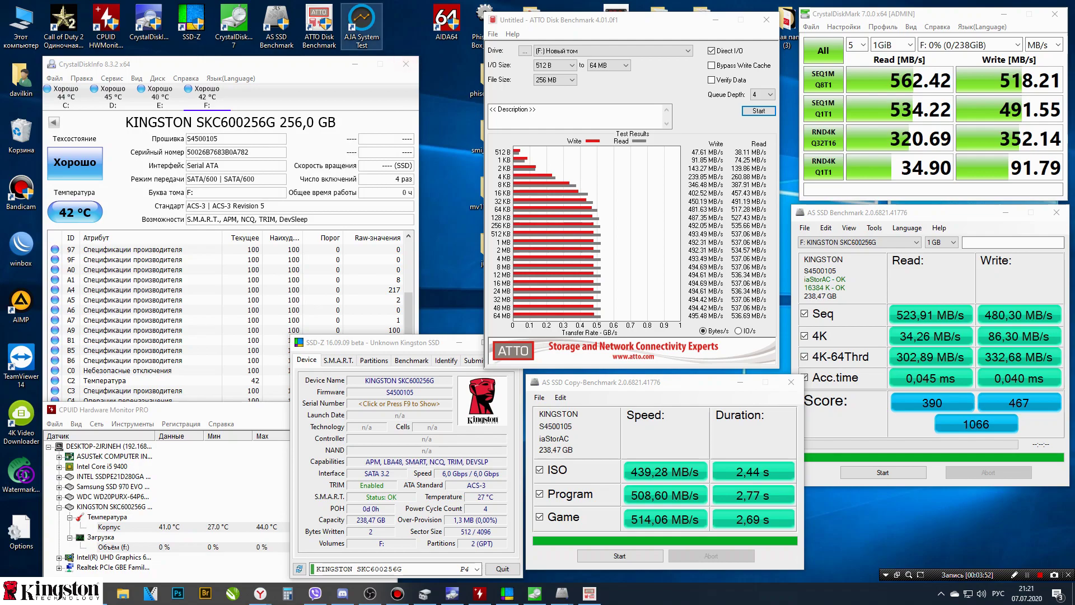
Open AJA System Test, run the disk test on Новый том F:/ with a 1 GB test file, and close the program
{"action": "double_click", "coordinate": [361, 23]}
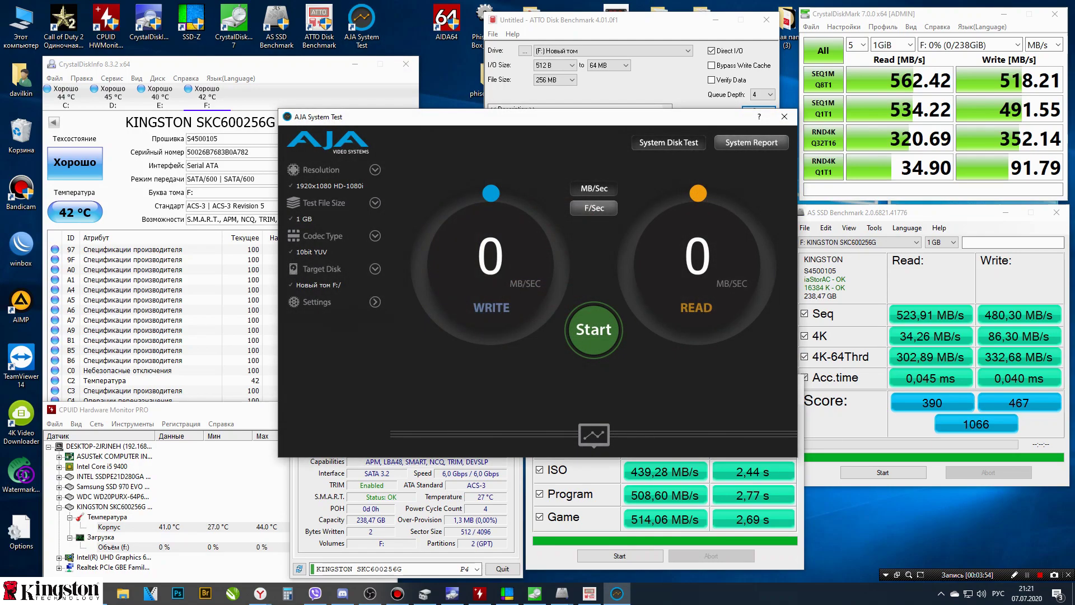
{"action": "key", "text": "Return"}
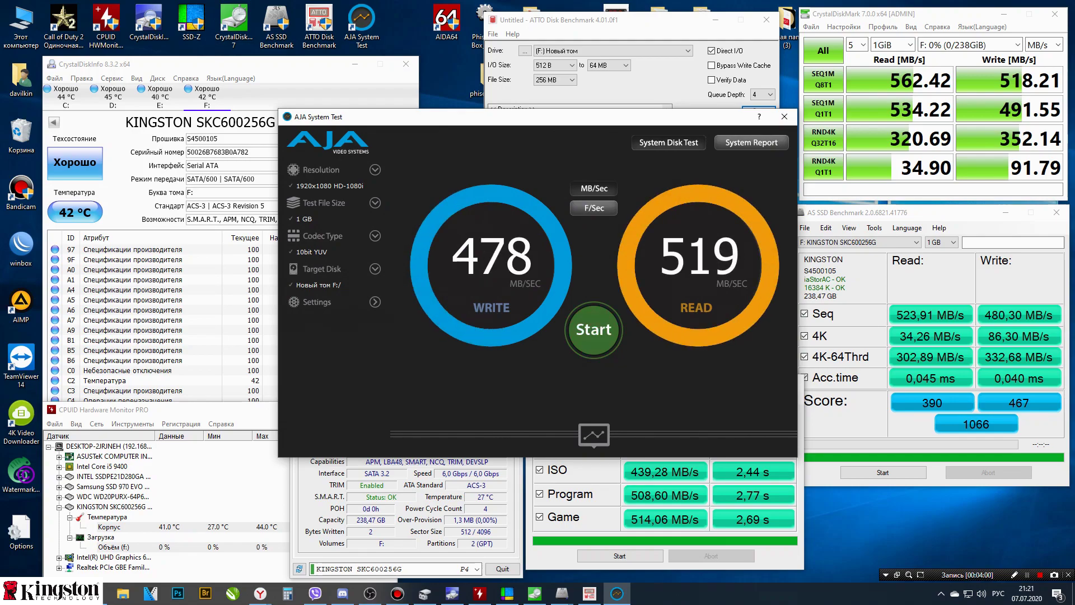
{"action": "left_click", "coordinate": [784, 116]}
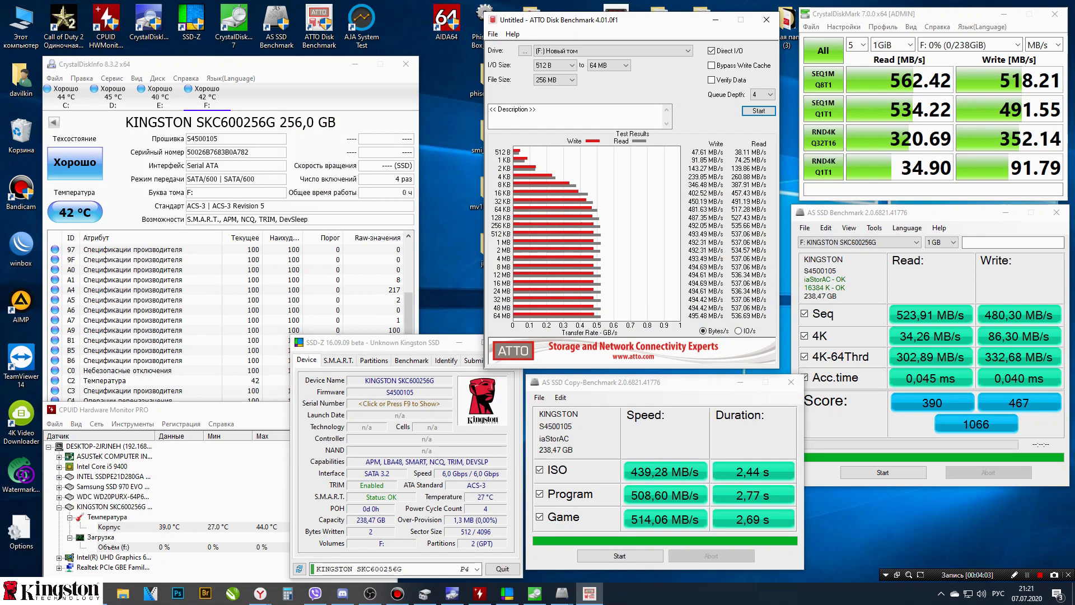
Minimize the AS SSD, Copy-Benchmark, ATTO, CrystalDiskMark and SSD-Z windows, leaving CrystalDiskInfo and HWMonitor PRO open
{"action": "left_click", "coordinate": [1006, 213]}
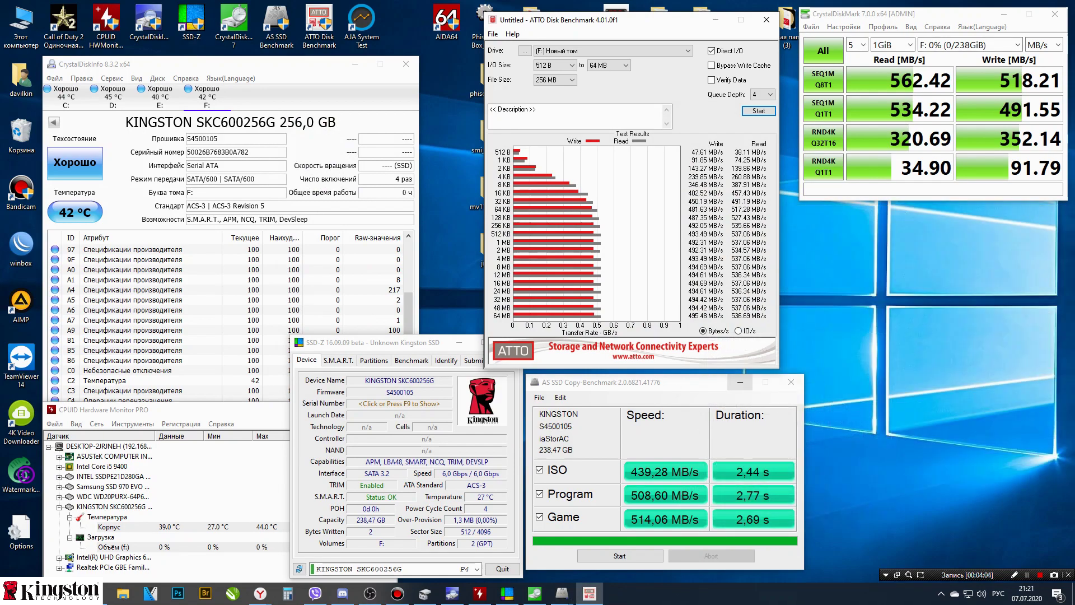
{"action": "left_click", "coordinate": [740, 381]}
{"action": "left_click", "coordinate": [715, 19]}
{"action": "left_click", "coordinate": [1004, 14]}
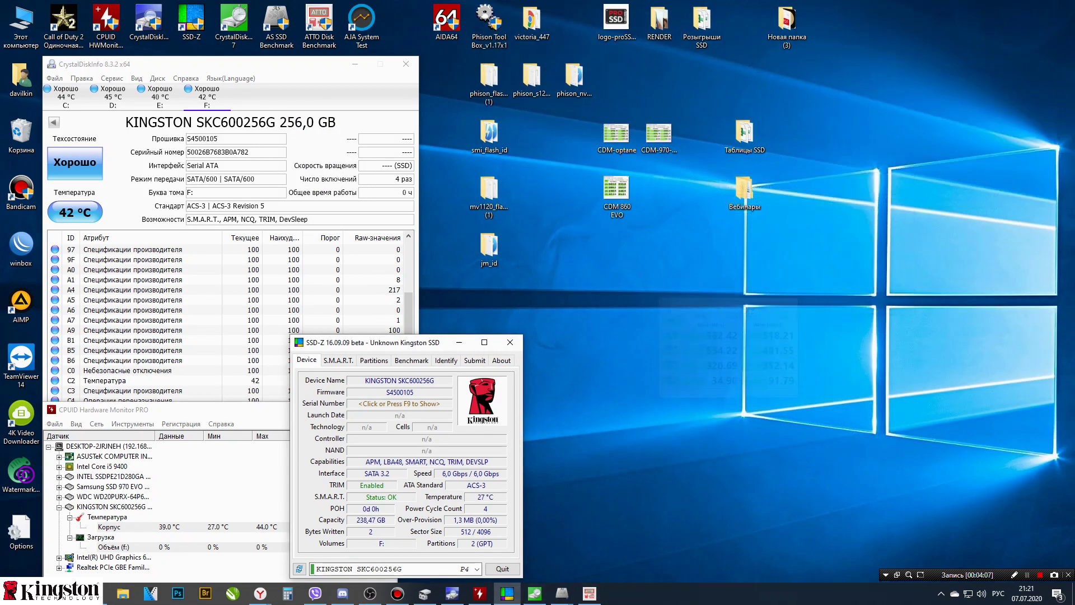
{"action": "left_click", "coordinate": [460, 342]}
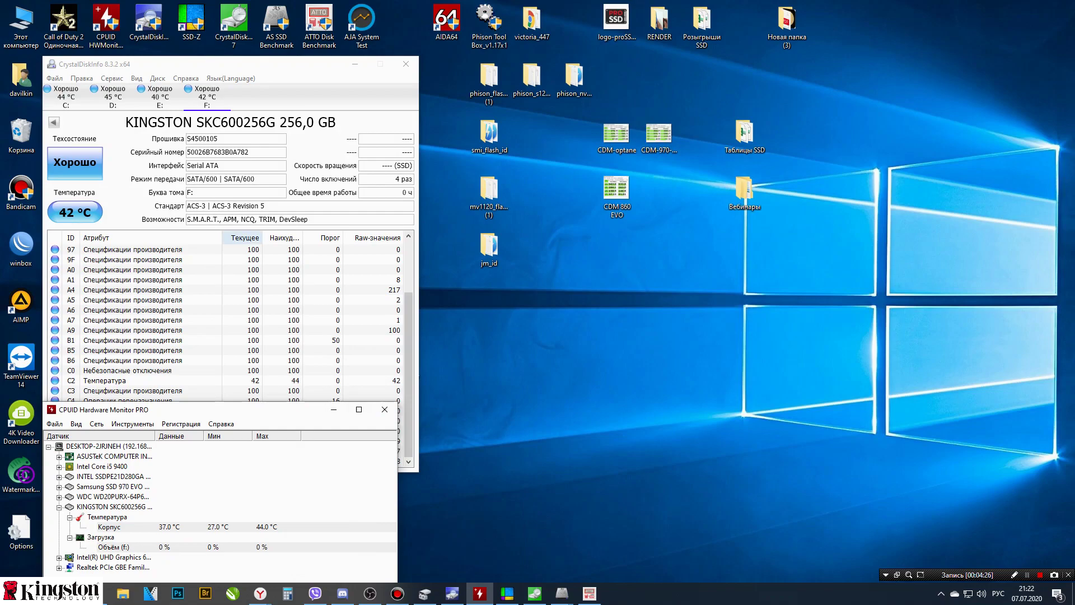
Open drives Новый том (F:) and Новый том (D:) in two separate File Explorer windows
{"action": "double_click", "coordinate": [21, 25]}
{"action": "left_click_drag", "start_coordinate": [280, 20], "coordinate": [737, 216]}
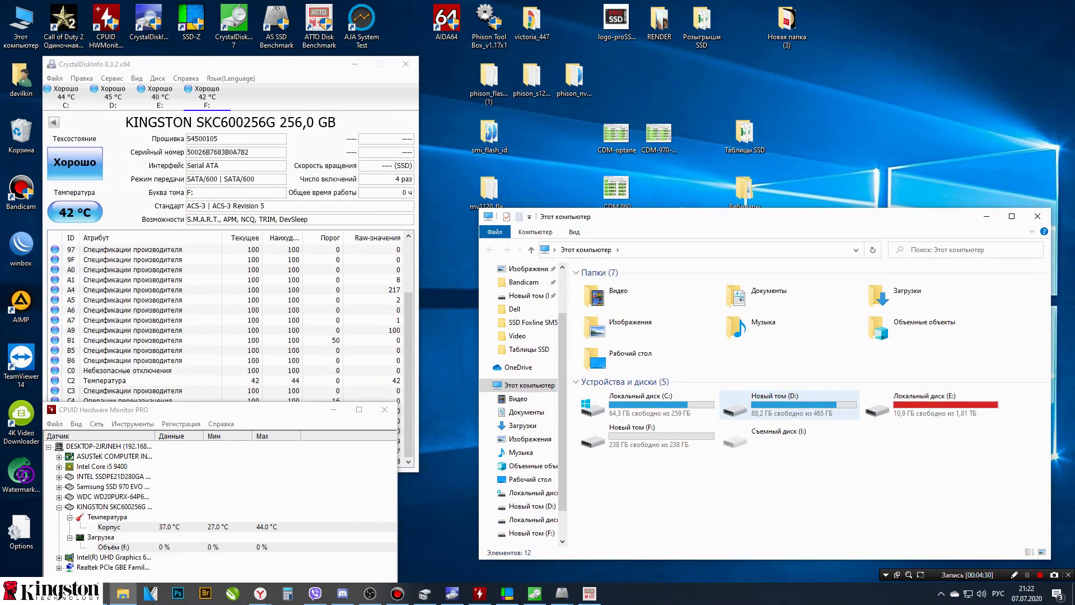
{"action": "double_click", "coordinate": [650, 435]}
{"action": "double_click", "coordinate": [21, 25]}
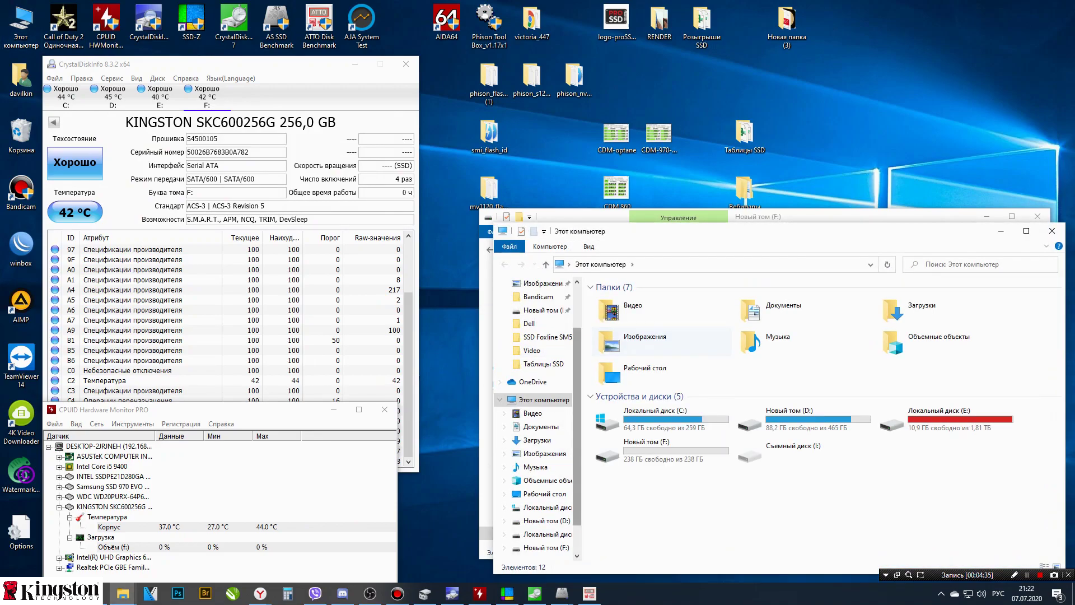
{"action": "double_click", "coordinate": [790, 417]}
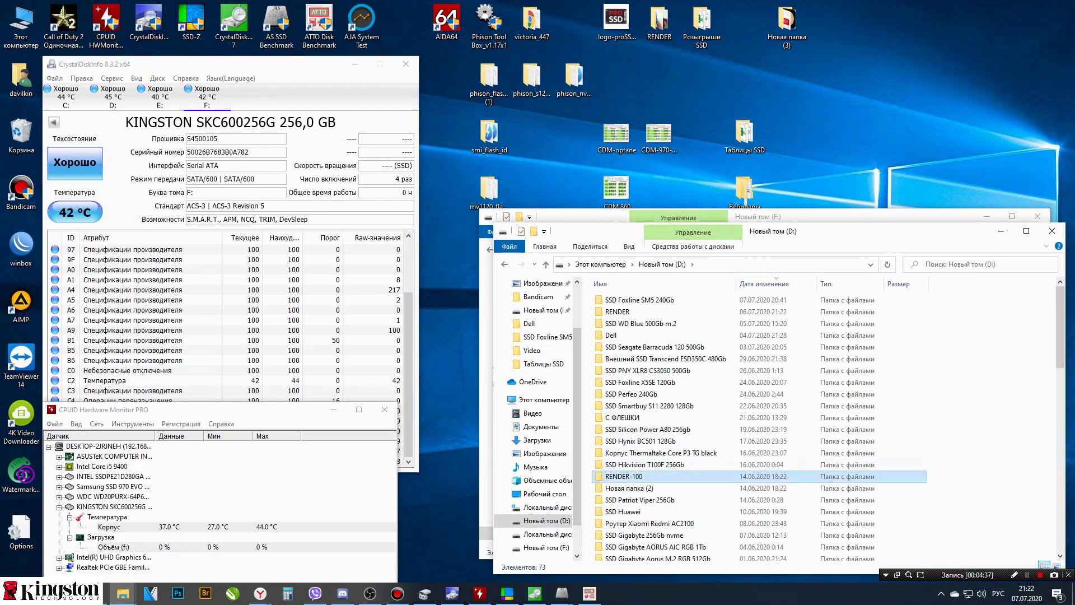
Copy the RENDER-100 folder from drive D: to drive F: and move the copy progress window over the F: folder window
{"action": "left_click_drag", "start_coordinate": [820, 230], "coordinate": [473, 112]}
{"action": "left_click_drag", "start_coordinate": [191, 361], "coordinate": [784, 347]}
{"action": "left_click", "coordinate": [616, 116]}
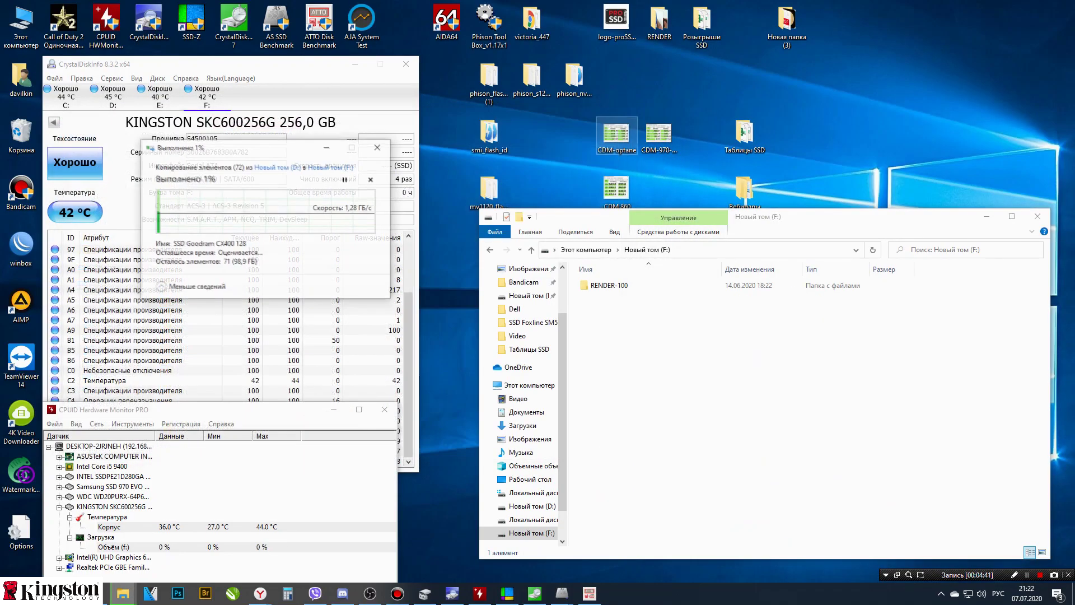
{"action": "left_click_drag", "start_coordinate": [224, 140], "coordinate": [689, 318]}
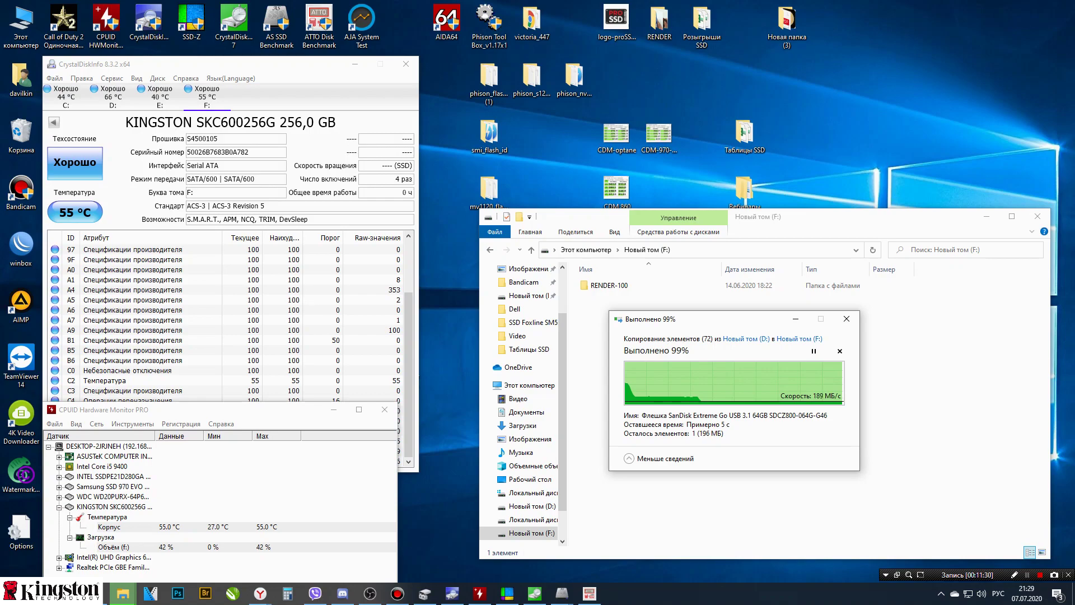
Restore the earlier CrystalDiskMark results window and run all tests on drive F: in a second CrystalDiskMark window placed beside it, using 5 passes of 1GiB
{"action": "key", "text": "alt+Tab"}
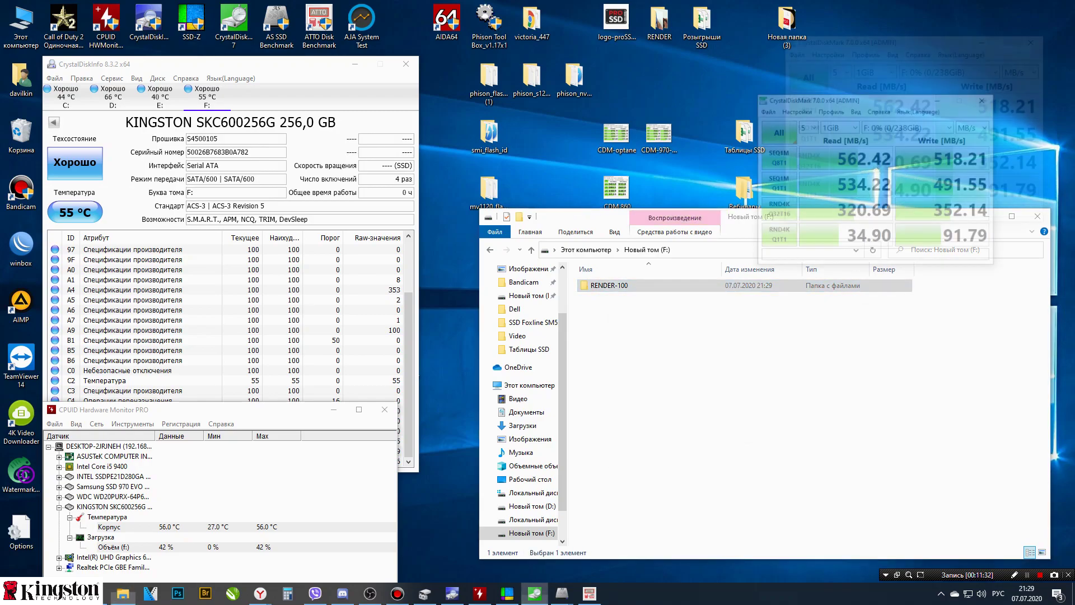
{"action": "double_click", "coordinate": [233, 24]}
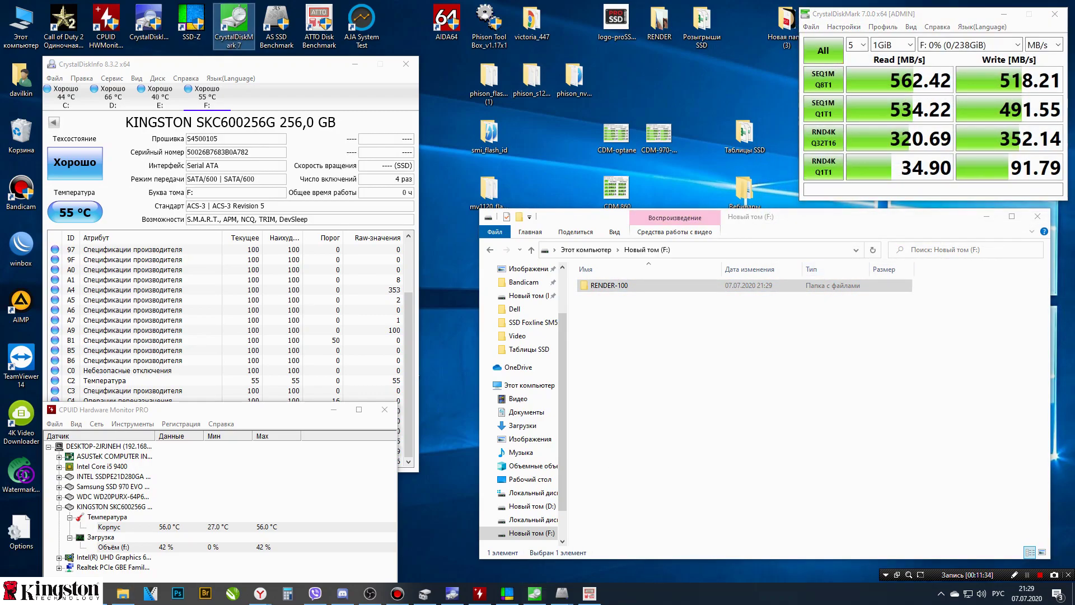
{"action": "left_click_drag", "start_coordinate": [532, 201], "coordinate": [643, 14]}
{"action": "left_click", "coordinate": [683, 45]}
{"action": "left_click", "coordinate": [670, 93]}
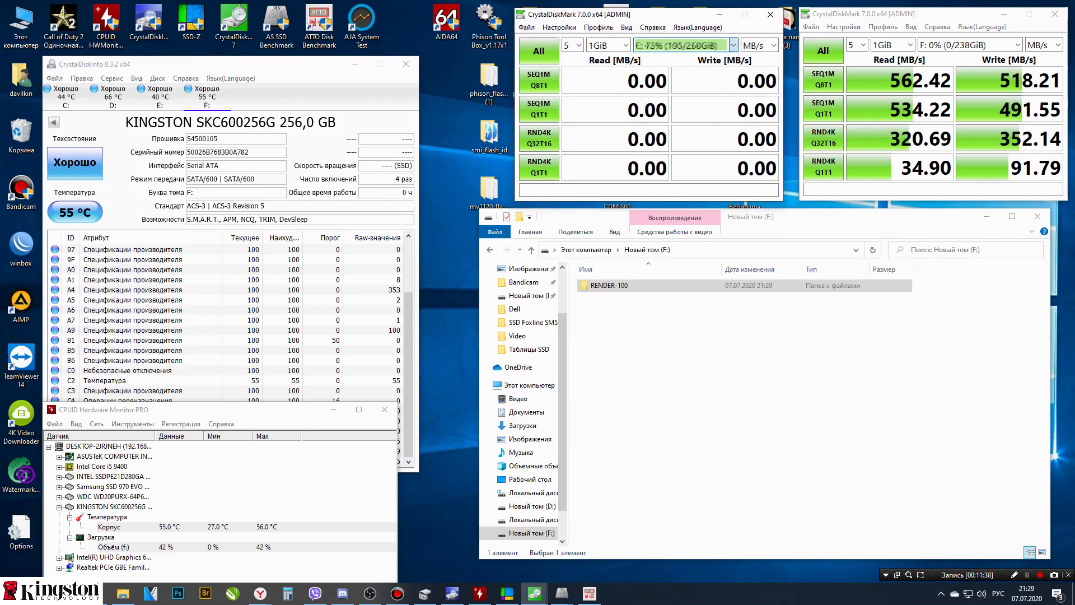
{"action": "left_click", "coordinate": [538, 51]}
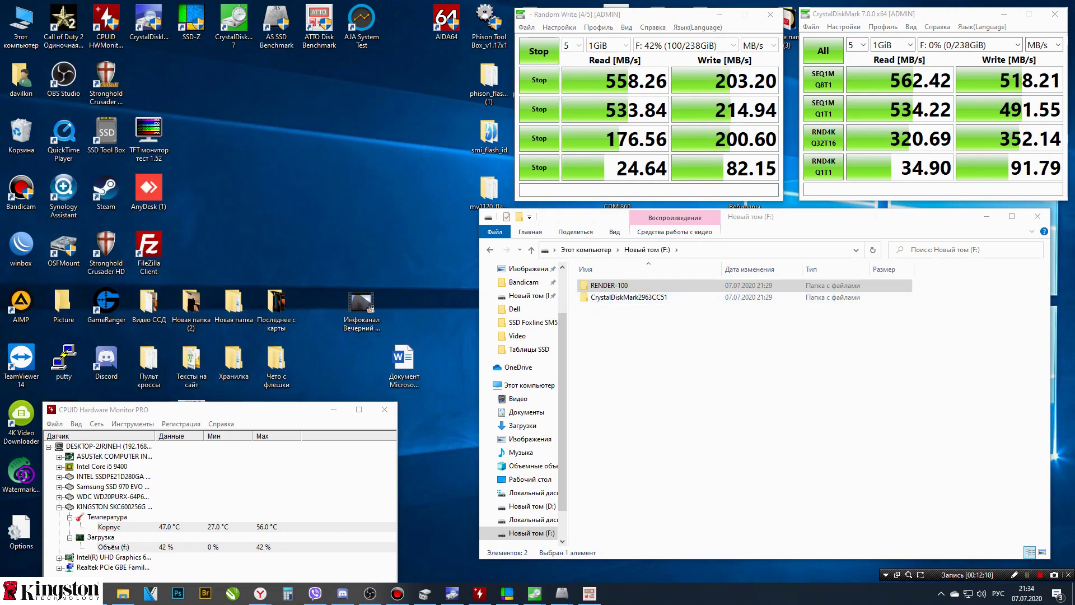
{"action": "left_click_drag", "start_coordinate": [642, 18], "coordinate": [646, 15]}
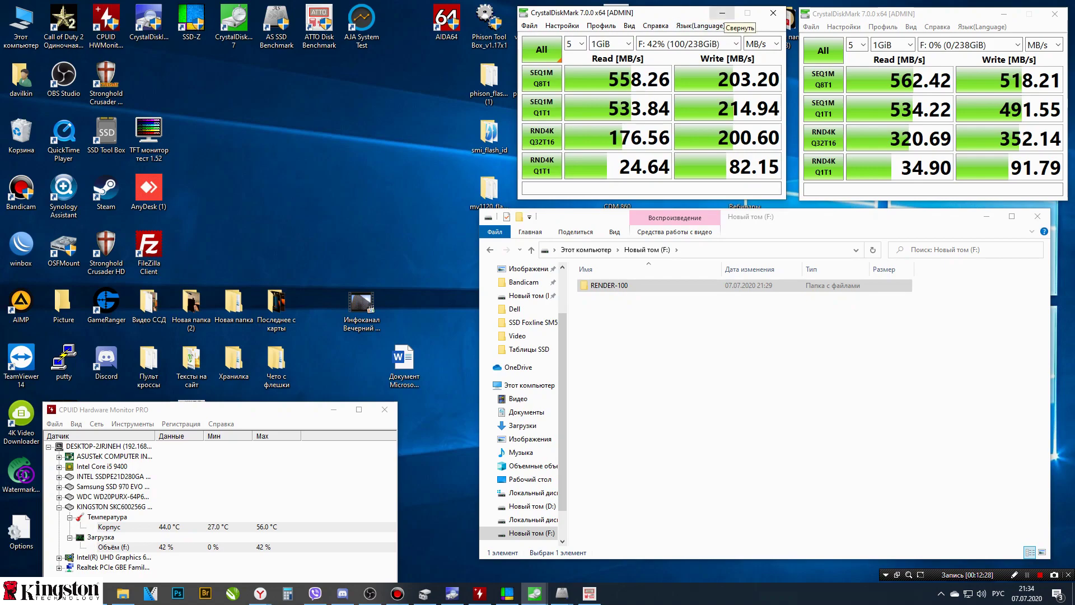
Minimize both CrystalDiskMark windows and the F: folder window, and bring CrystalDiskInfo back into view
{"action": "left_click", "coordinate": [722, 12]}
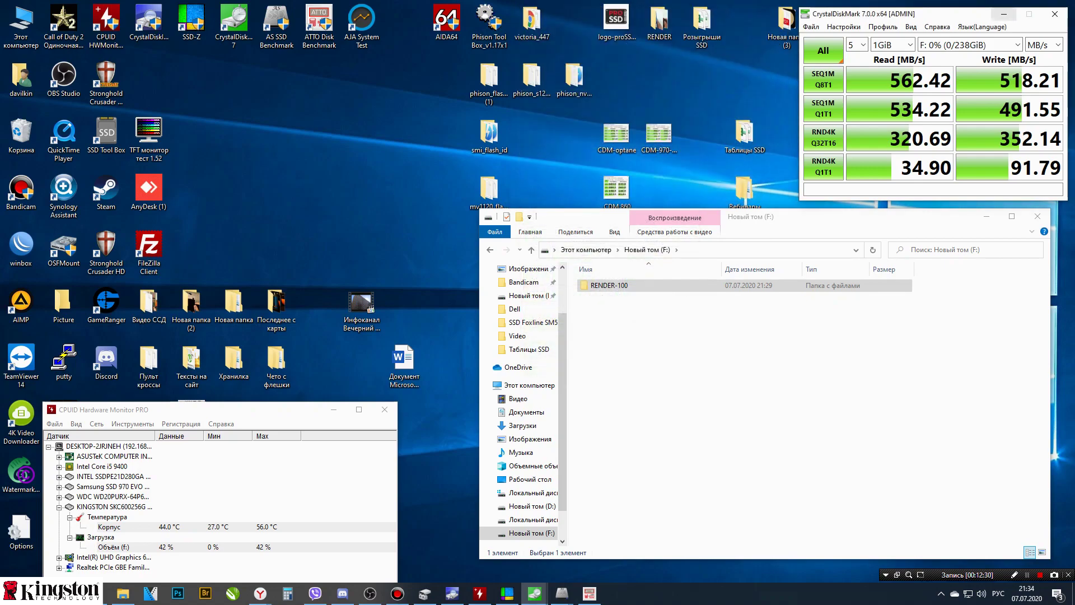
{"action": "left_click", "coordinate": [1004, 13]}
{"action": "left_click", "coordinate": [986, 217]}
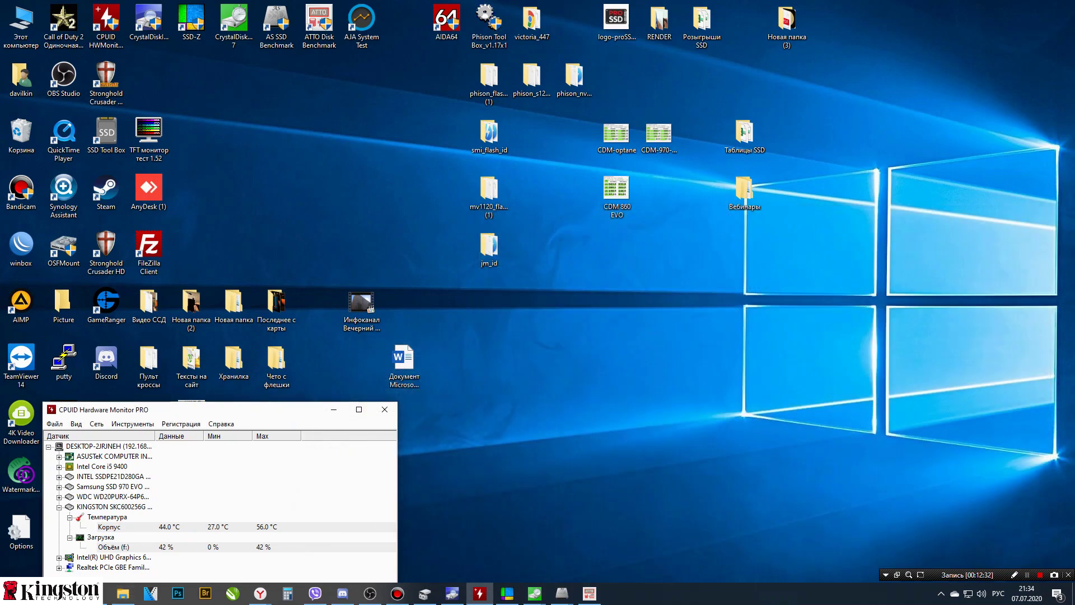
{"action": "mouse_move", "coordinate": [370, 594]}
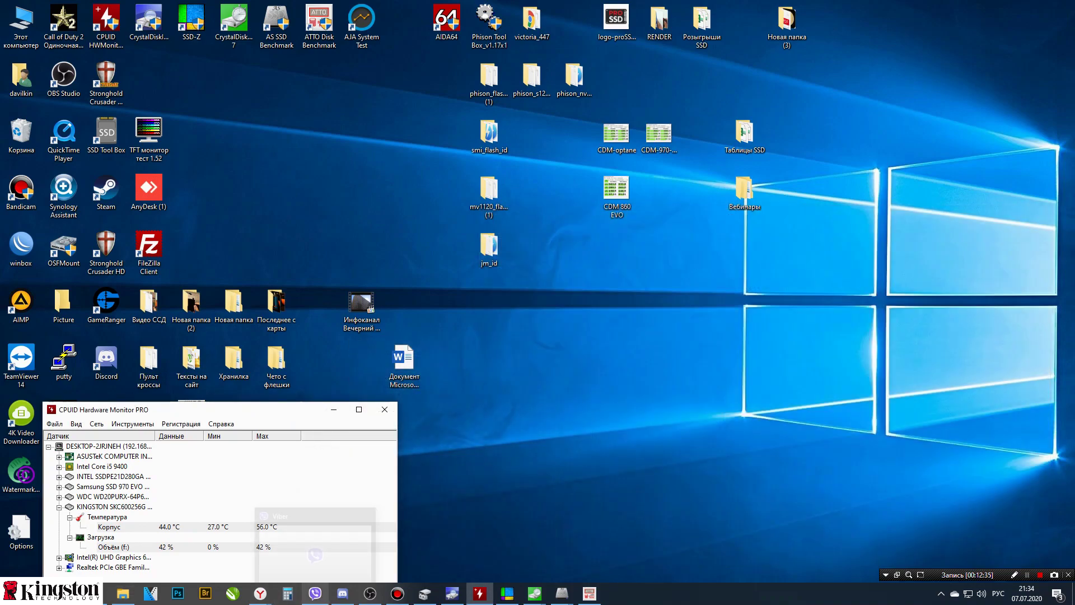
{"action": "left_click", "coordinate": [425, 593]}
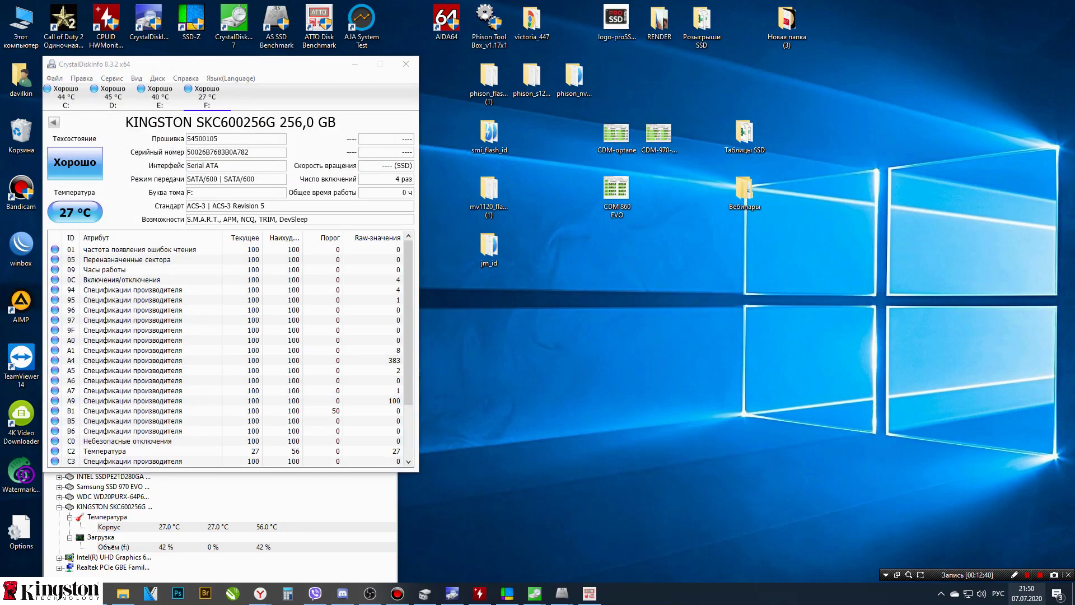
Open AIDA64 Extreme, move its window clear of CrystalDiskInfo, and launch the AIDA64 Disk Benchmark
{"action": "double_click", "coordinate": [447, 23]}
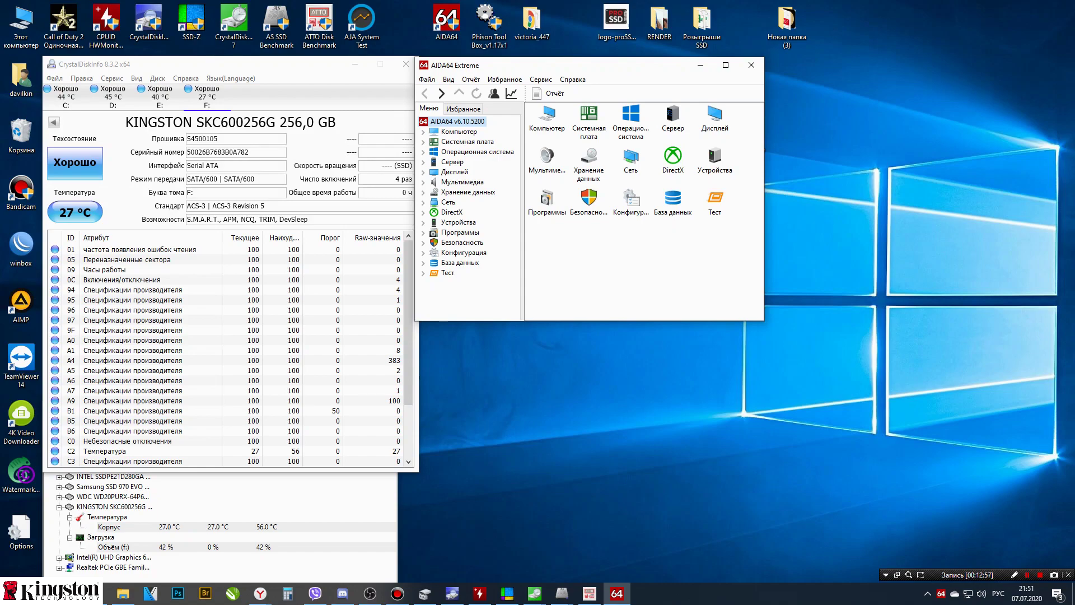
{"action": "left_click_drag", "start_coordinate": [560, 65], "coordinate": [598, 67]}
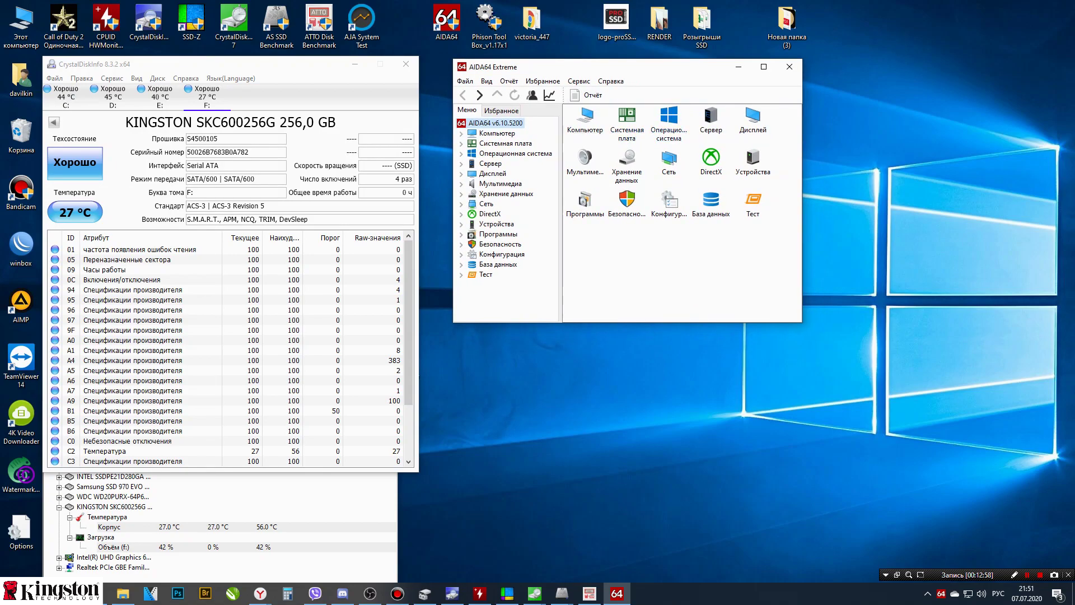
{"action": "left_click", "coordinate": [579, 81]}
{"action": "left_click", "coordinate": [599, 93]}
Run the Linear Write test on Disk Drive #4 [KINGSTON SKC600256G], confirming the destruction of all data on it
{"action": "left_click", "coordinate": [609, 416]}
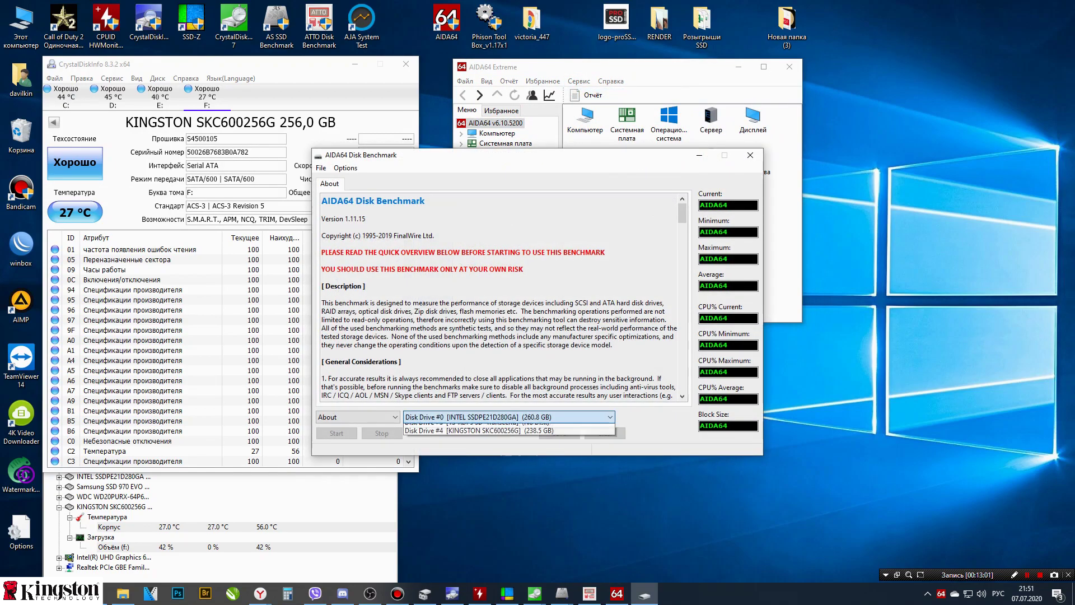
{"action": "left_click", "coordinate": [479, 431]}
{"action": "left_click", "coordinate": [358, 416]}
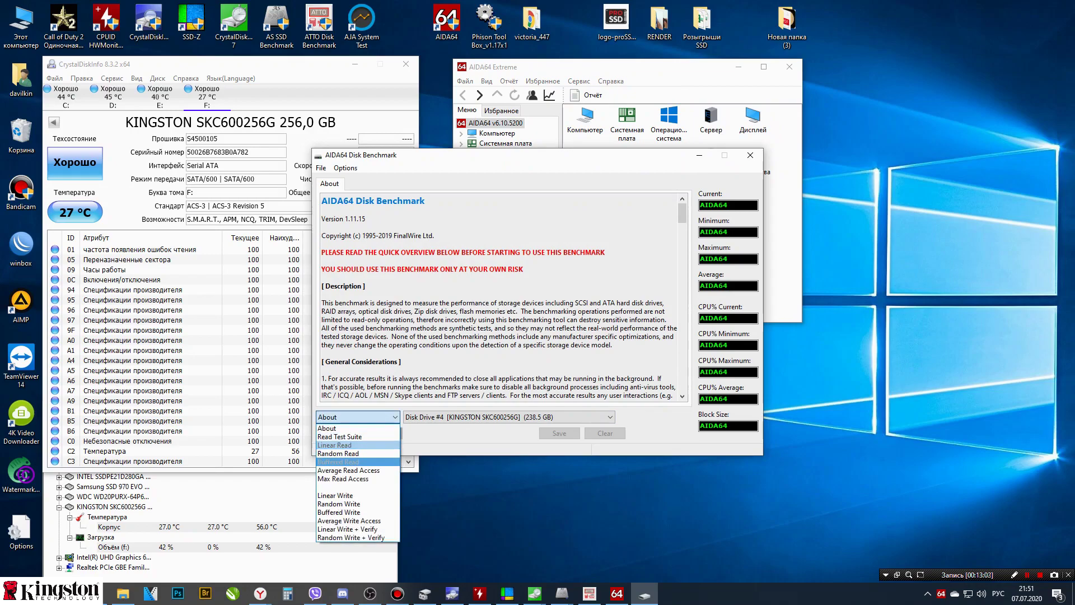
{"action": "left_click", "coordinate": [335, 495]}
{"action": "left_click_drag", "start_coordinate": [531, 158], "coordinate": [664, 252]}
{"action": "left_click", "coordinate": [469, 526]}
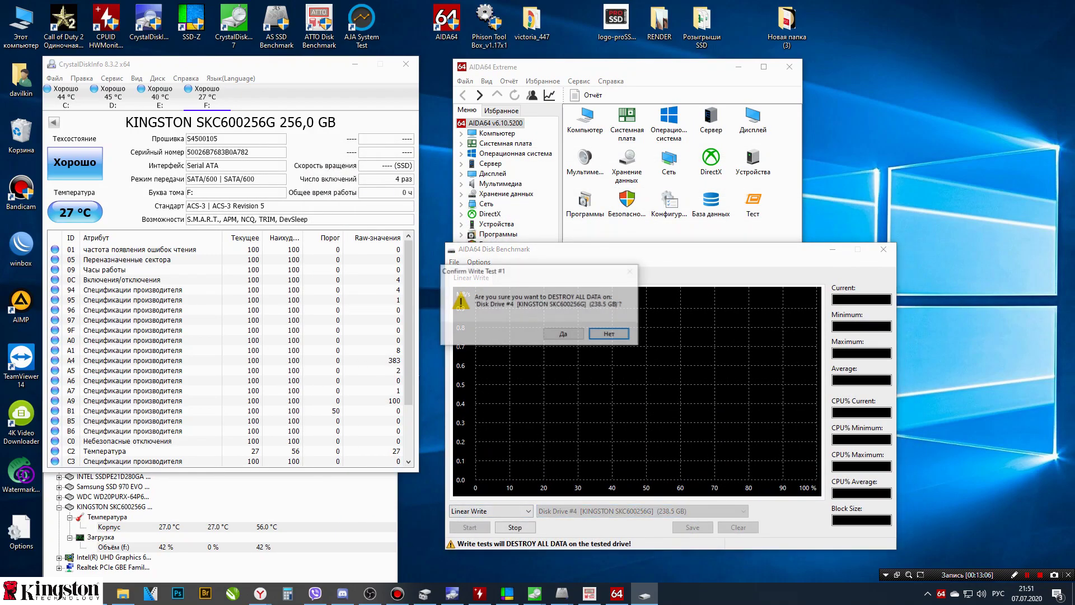
{"action": "key", "text": "Return"}
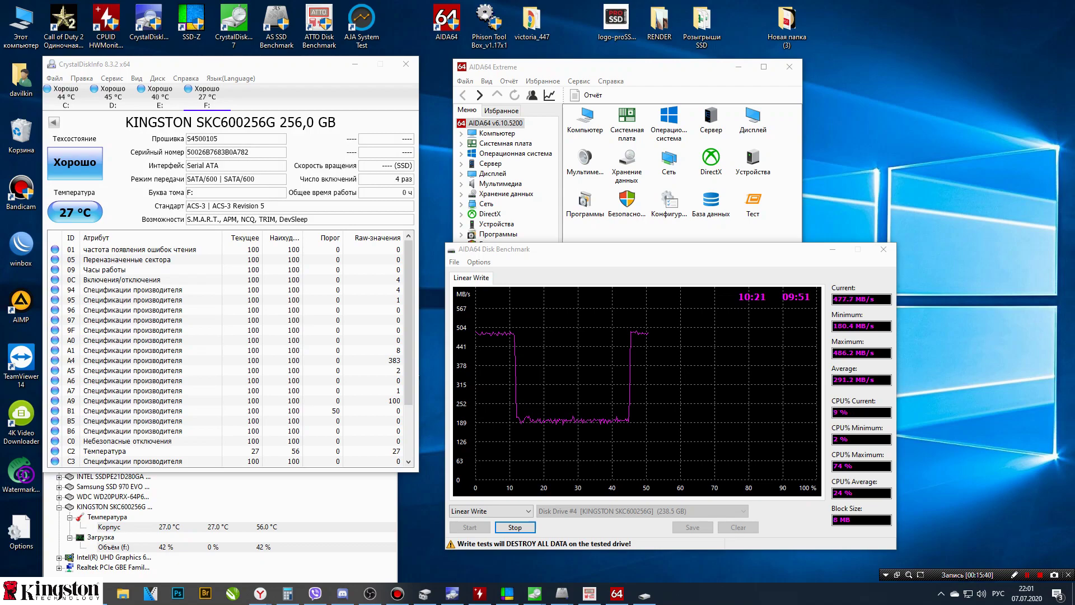
{"action": "key", "text": "shift+F12"}
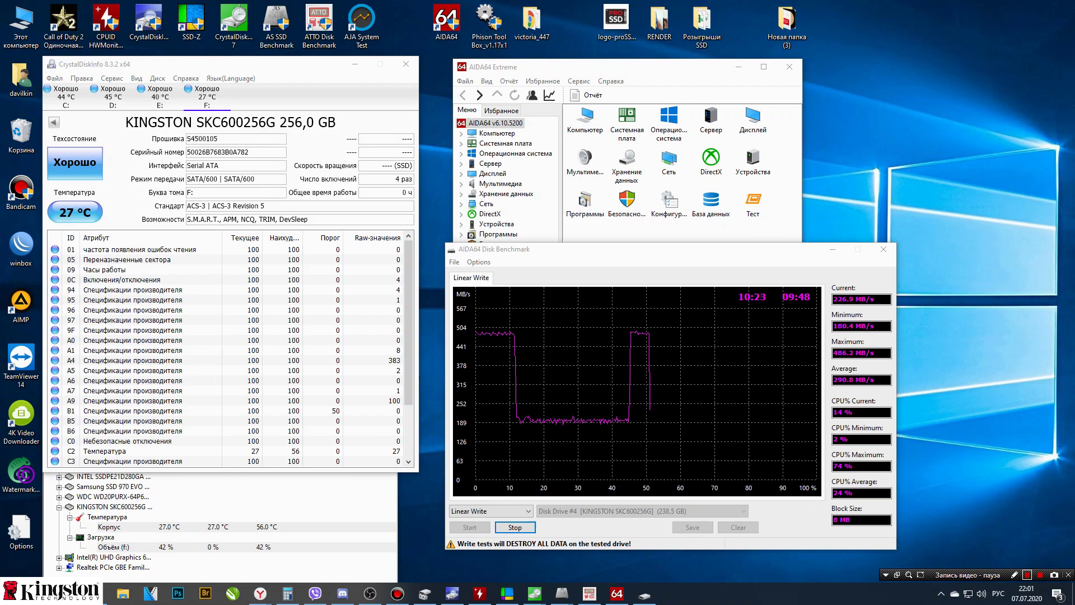
{"action": "key", "text": "shift+F12"}
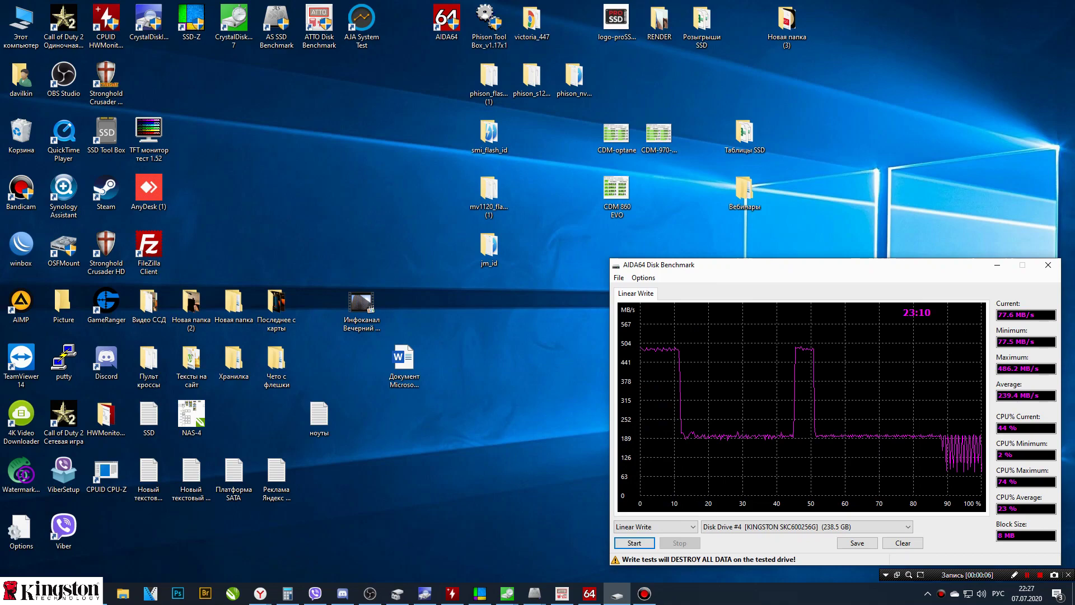
Run smi_flash_id_ata from the smi_flash_id desktop folder and read the controller and flash information of drive number 4
{"action": "double_click", "coordinate": [489, 133]}
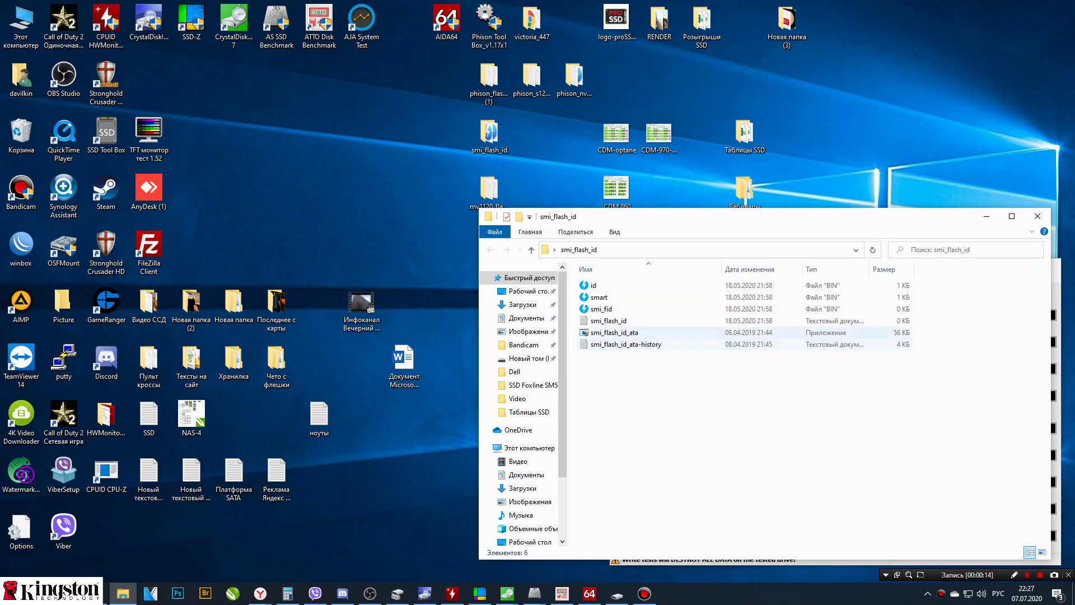
{"action": "double_click", "coordinate": [614, 332]}
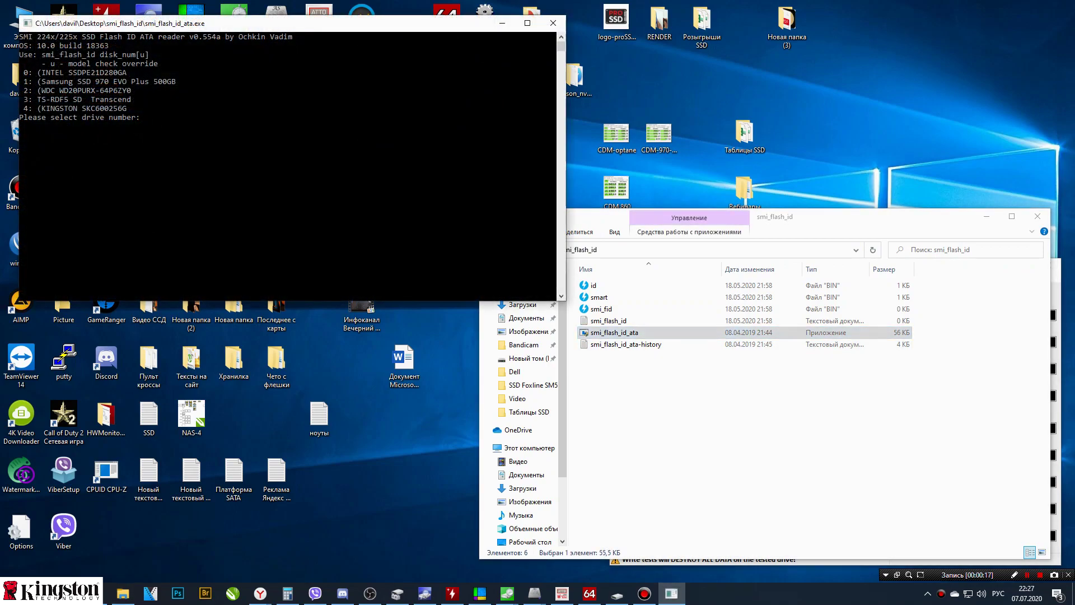
{"action": "type", "text": "4"}
{"action": "key", "text": "Return"}
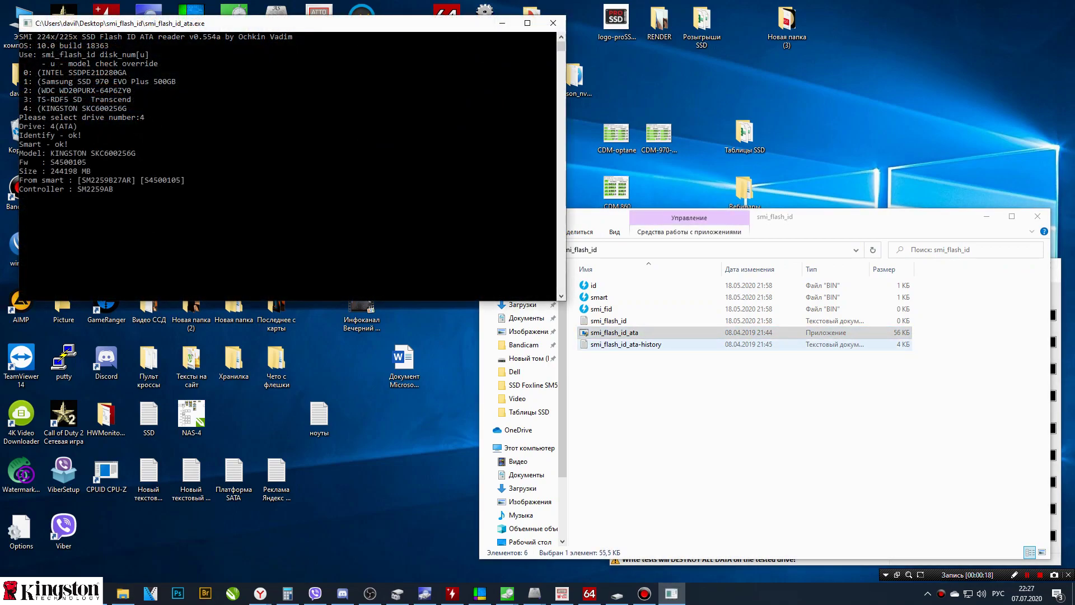